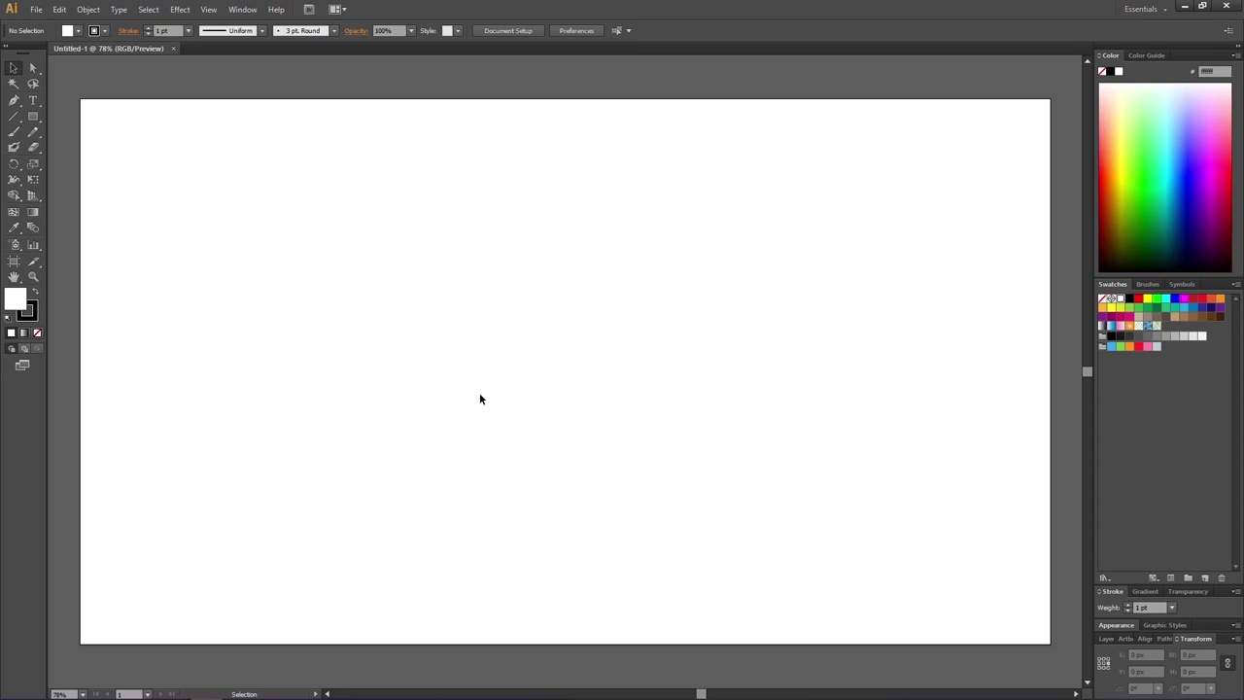
Show the document grid and enable snapping to the grid
click(209, 10)
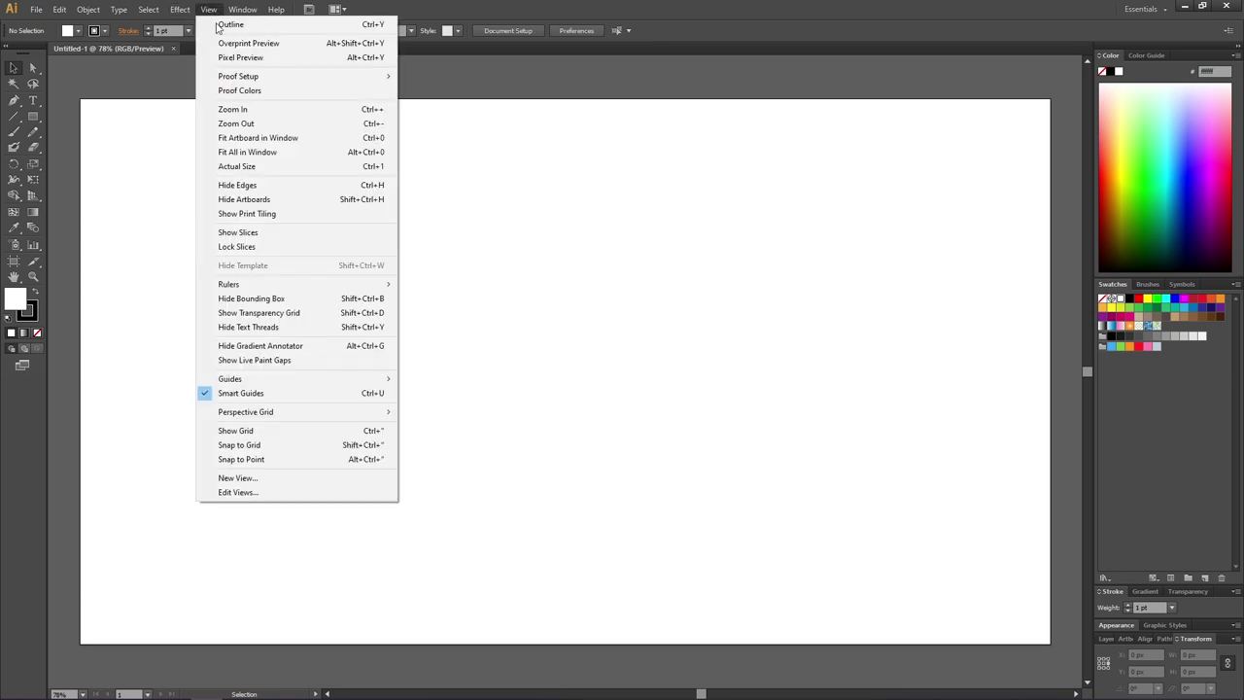
click(251, 431)
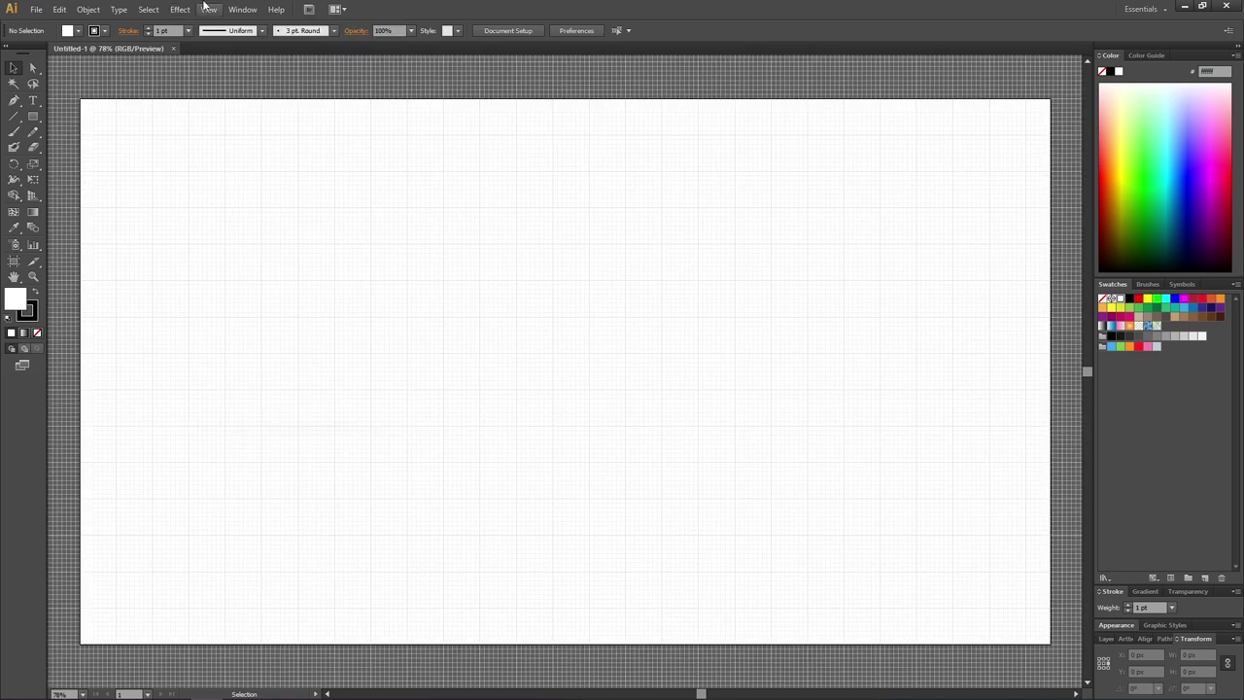
click(208, 9)
click(257, 445)
Toggle the Align New Objects to Pixel Grid option in the Transform settings
click(242, 9)
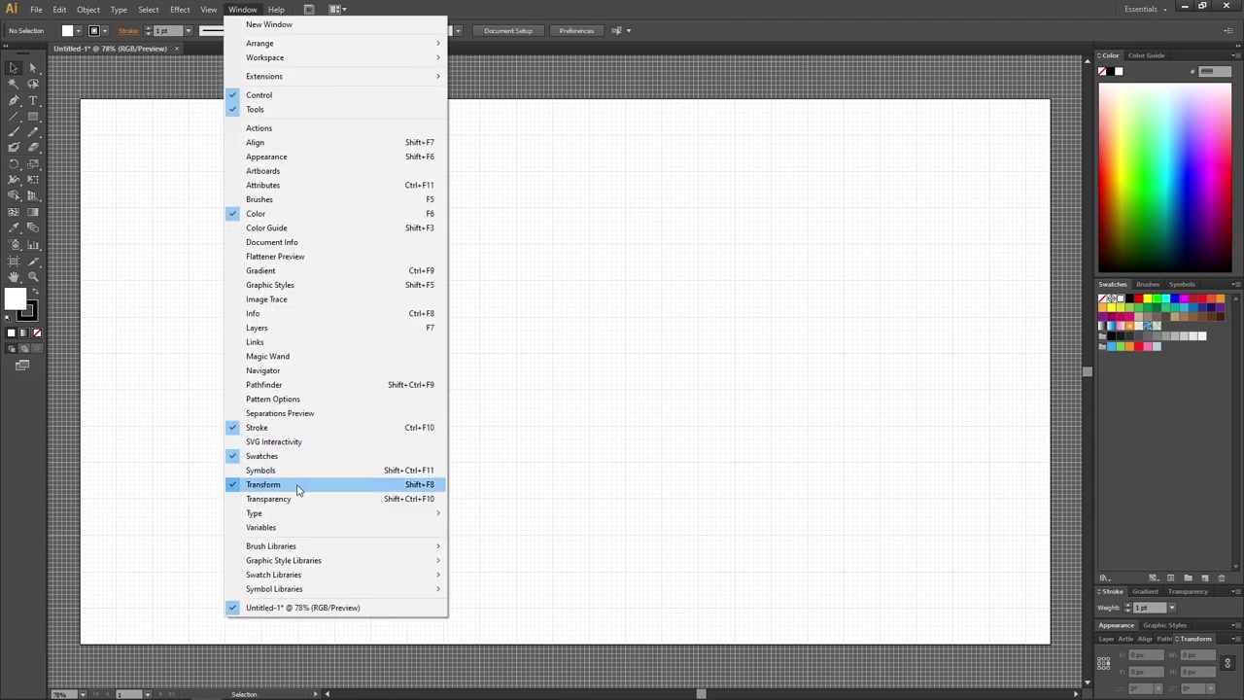
click(332, 481)
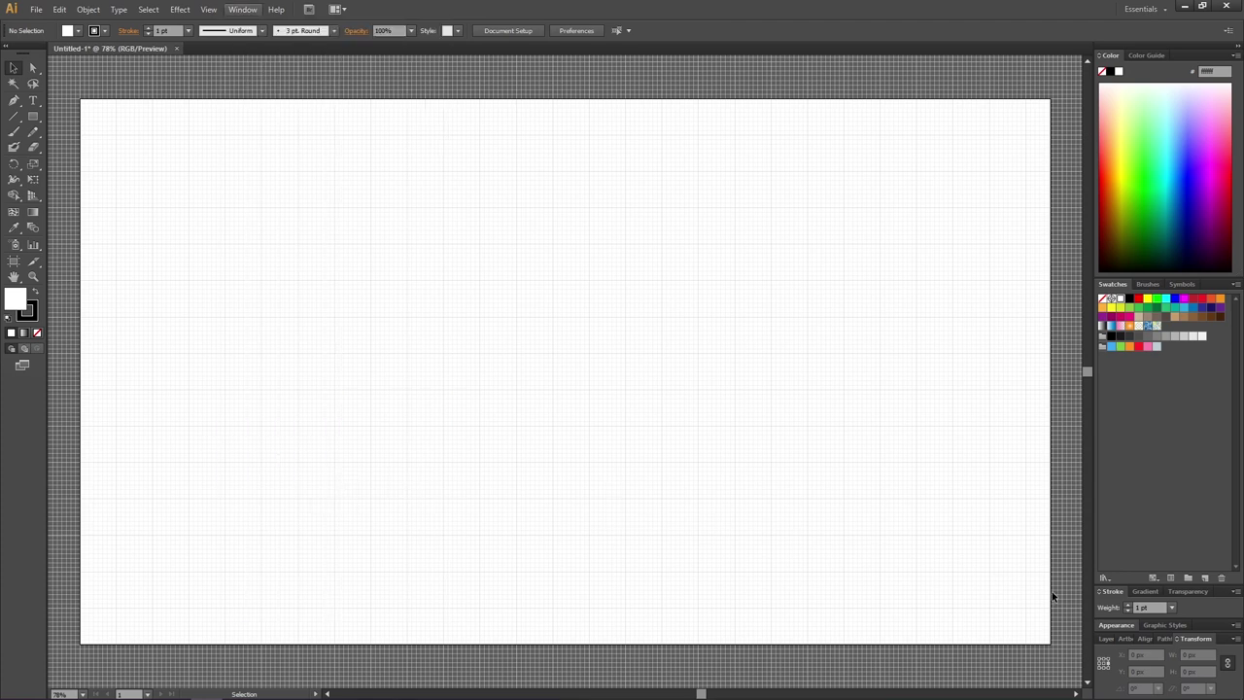
click(1236, 641)
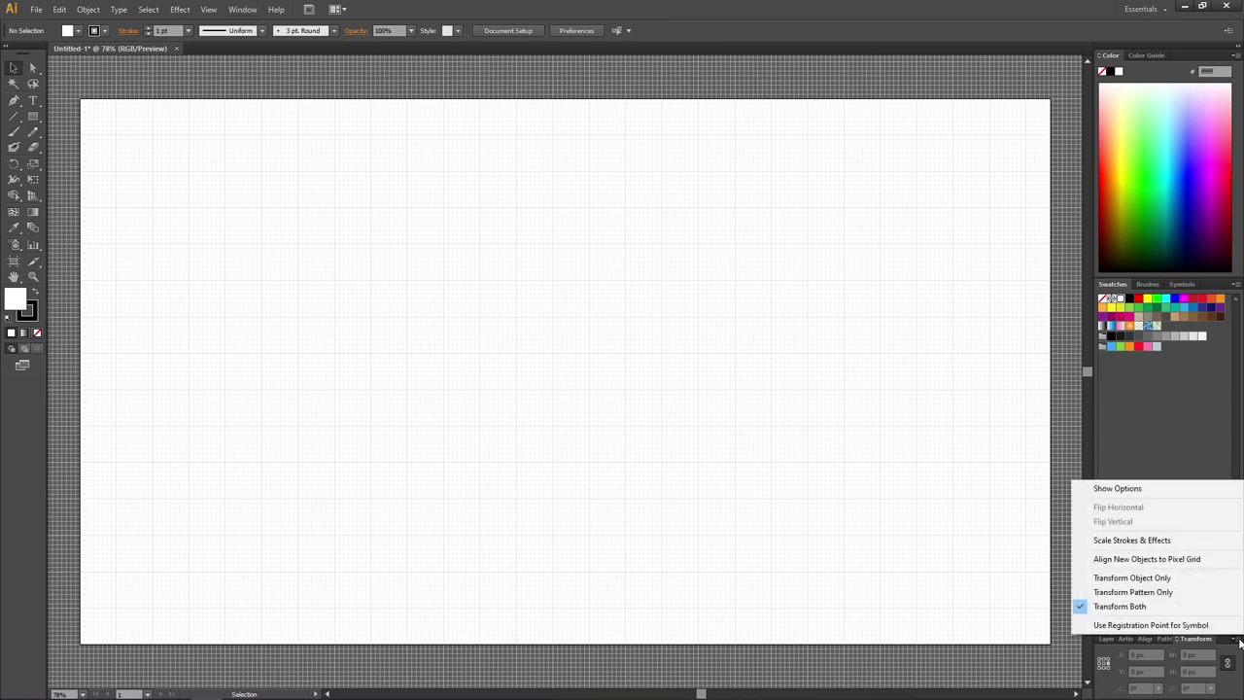
click(1159, 561)
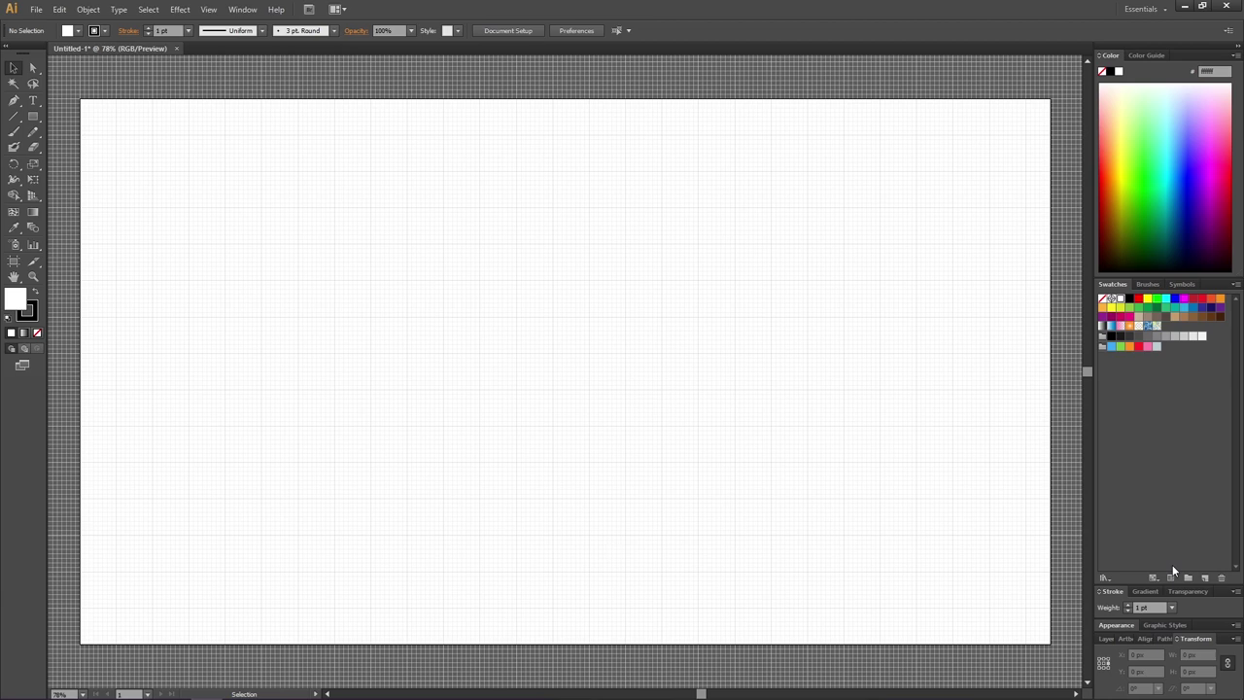
Draw a 144 by 72 px rounded rectangle on the grid, increasing the corner radius until both ends are fully round
click(37, 276)
drag(400, 243, 777, 445)
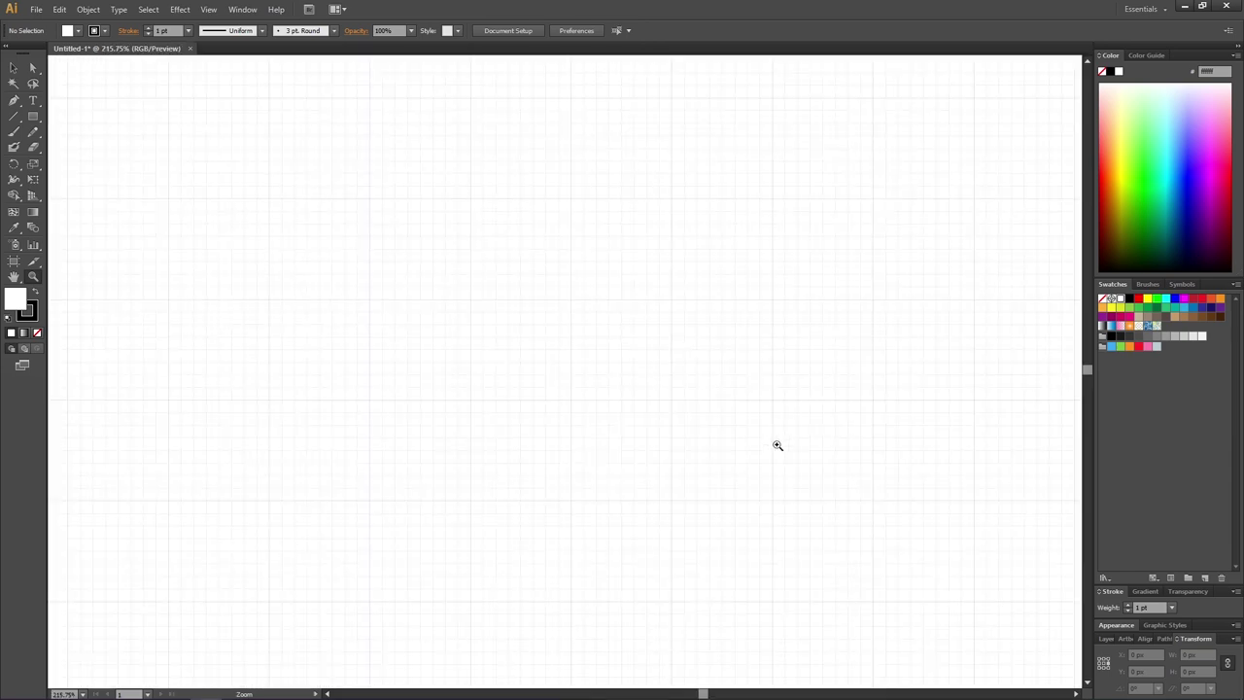
click(34, 119)
click(87, 129)
drag(596, 149, 607, 160)
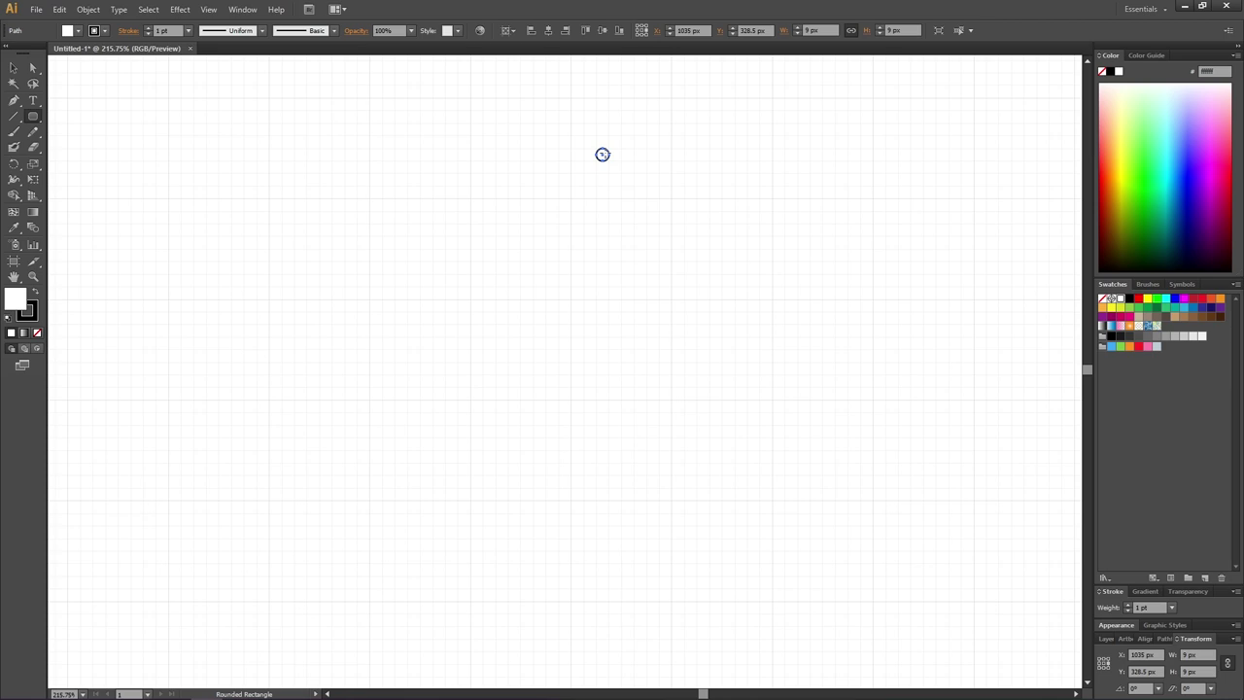
key(Delete)
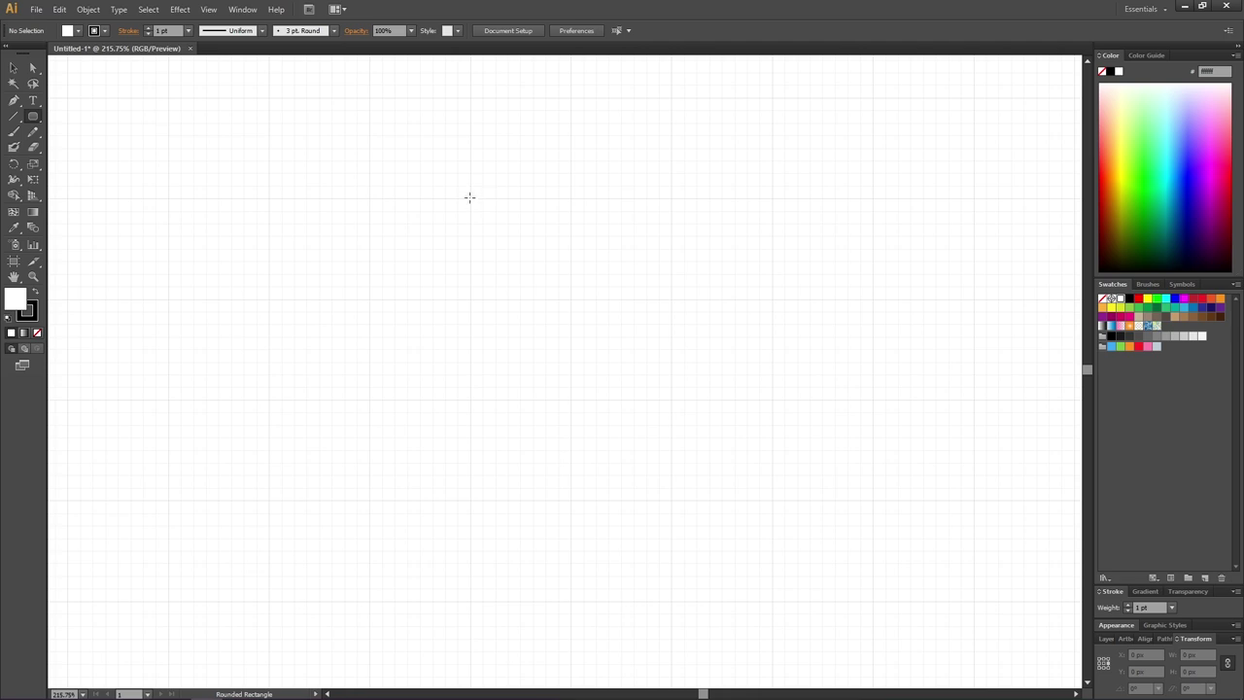
drag(470, 198, 670, 299)
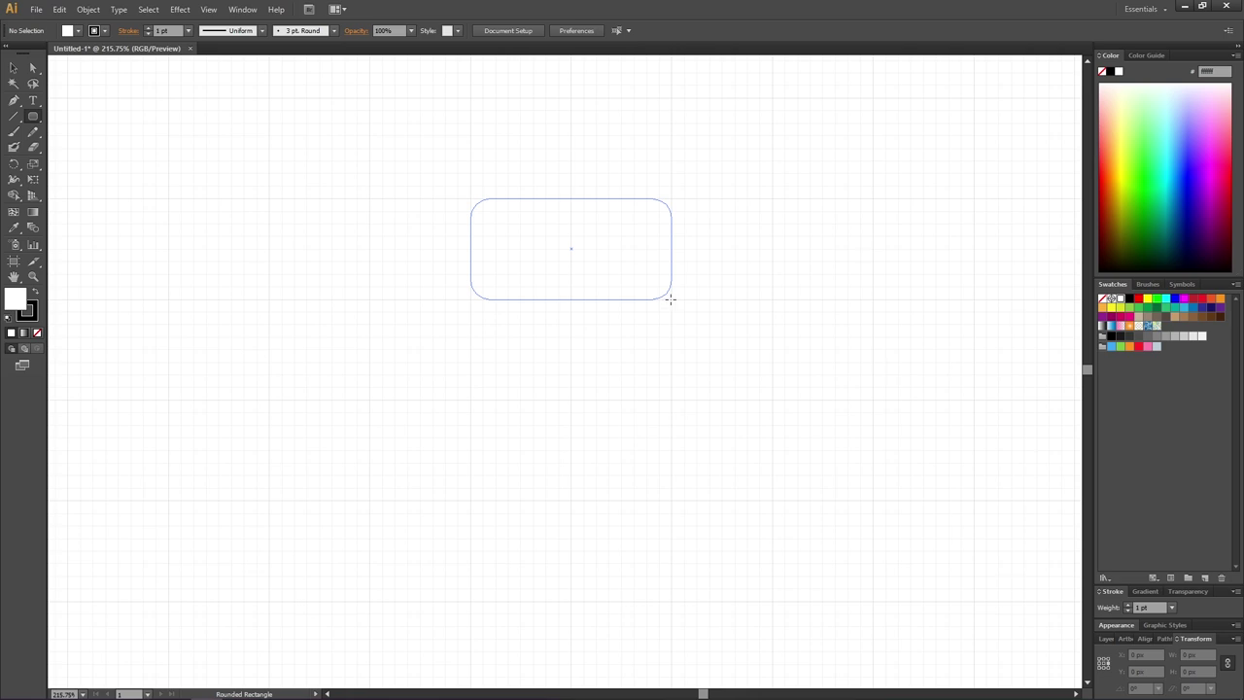
key(Up)
key(Up)
key(Up)
key(Up)
key(Up)
key(Up)
drag(669, 299, 669, 299)
drag(670, 299, 670, 299)
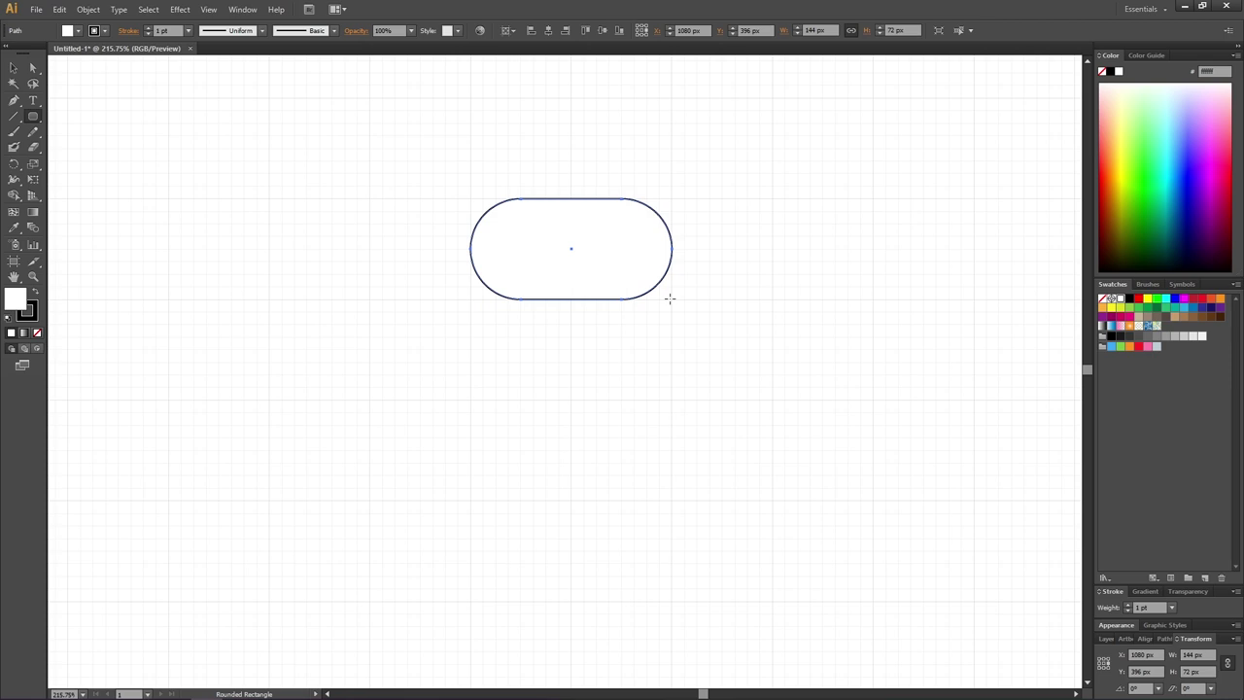
Remove the rounded rectangle's fill and give it an 18 pt black stroke aligned to the inside of the path
click(14, 68)
click(37, 332)
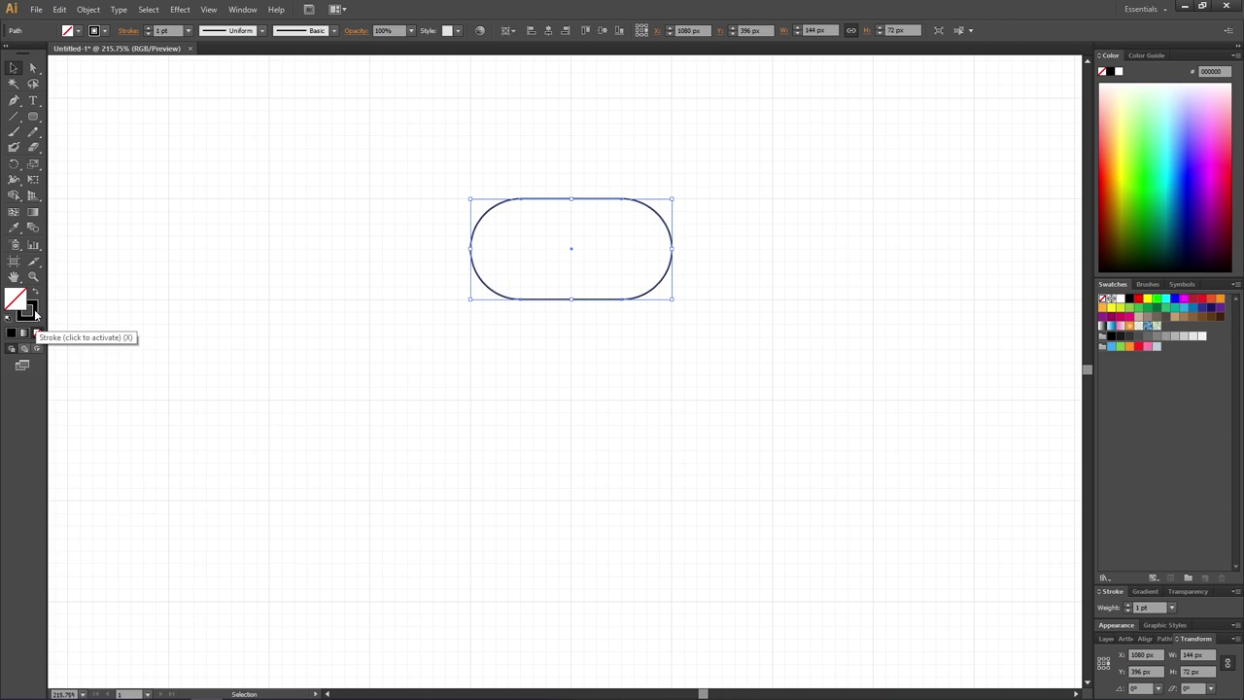
click(32, 311)
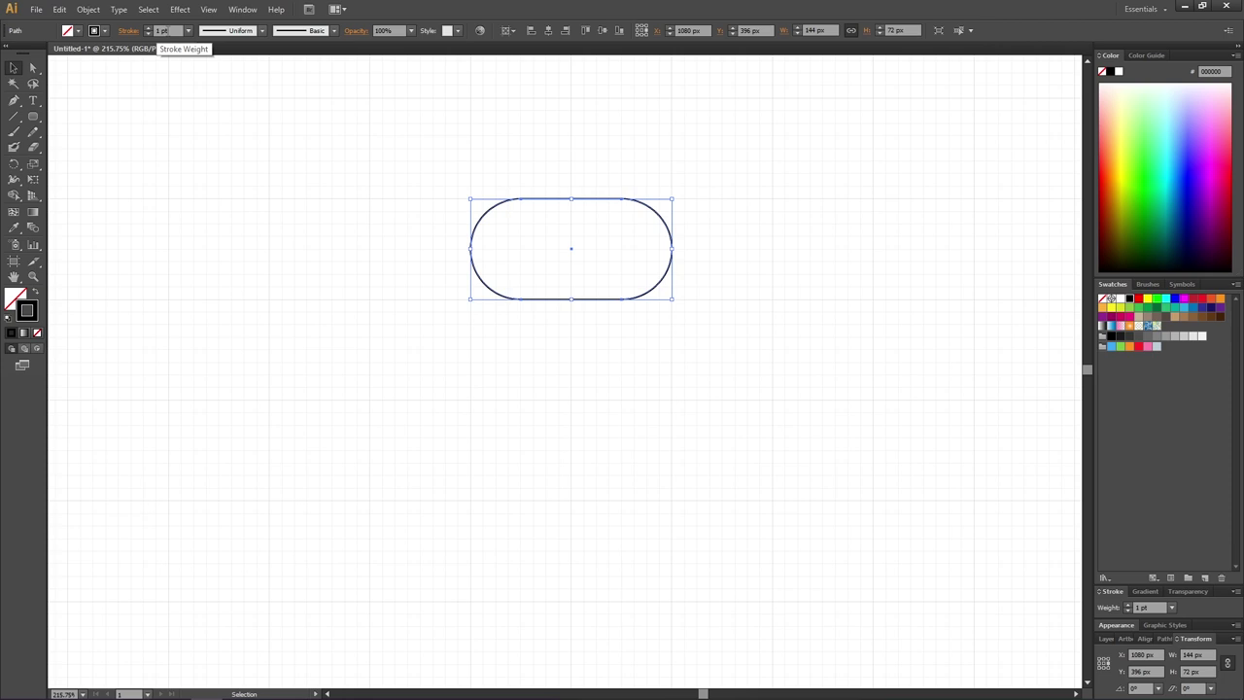
click(166, 30)
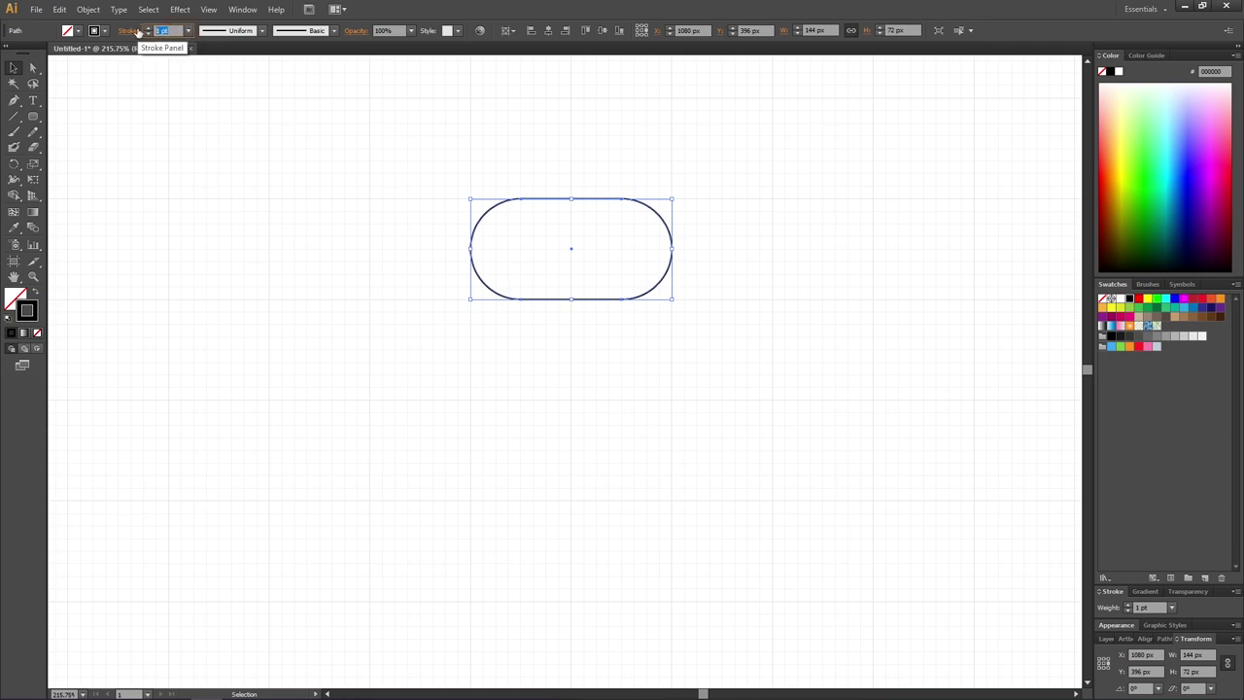
text(5)
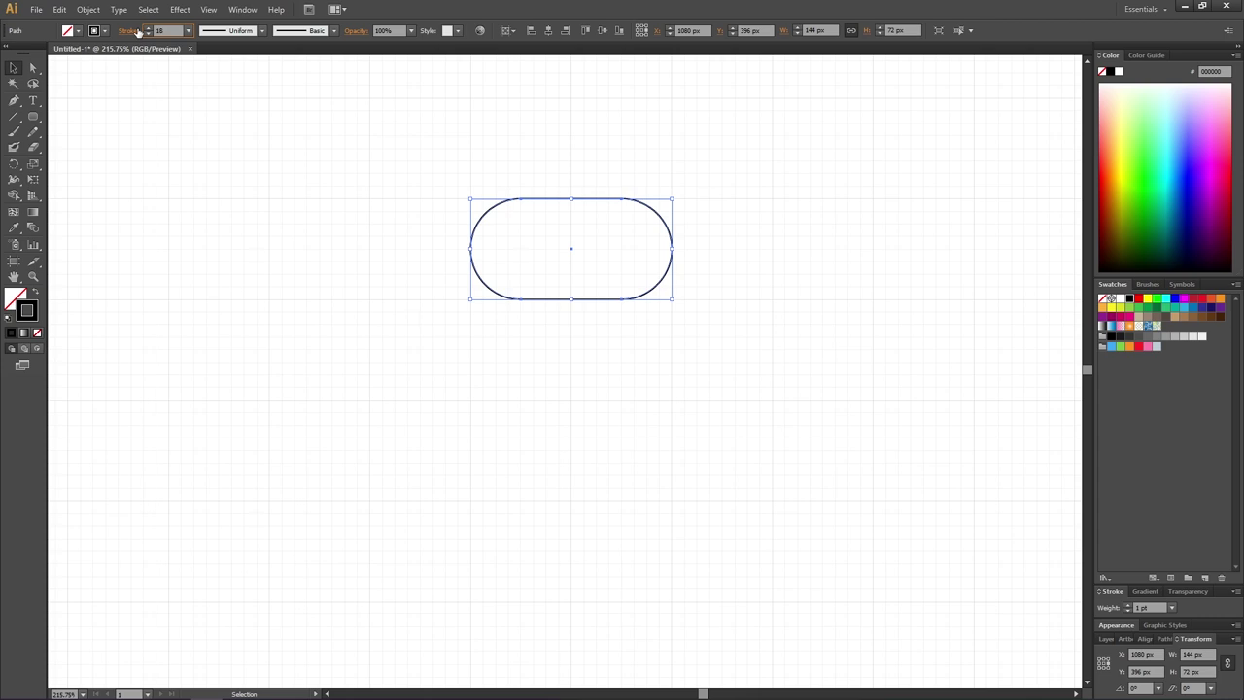
key(Return)
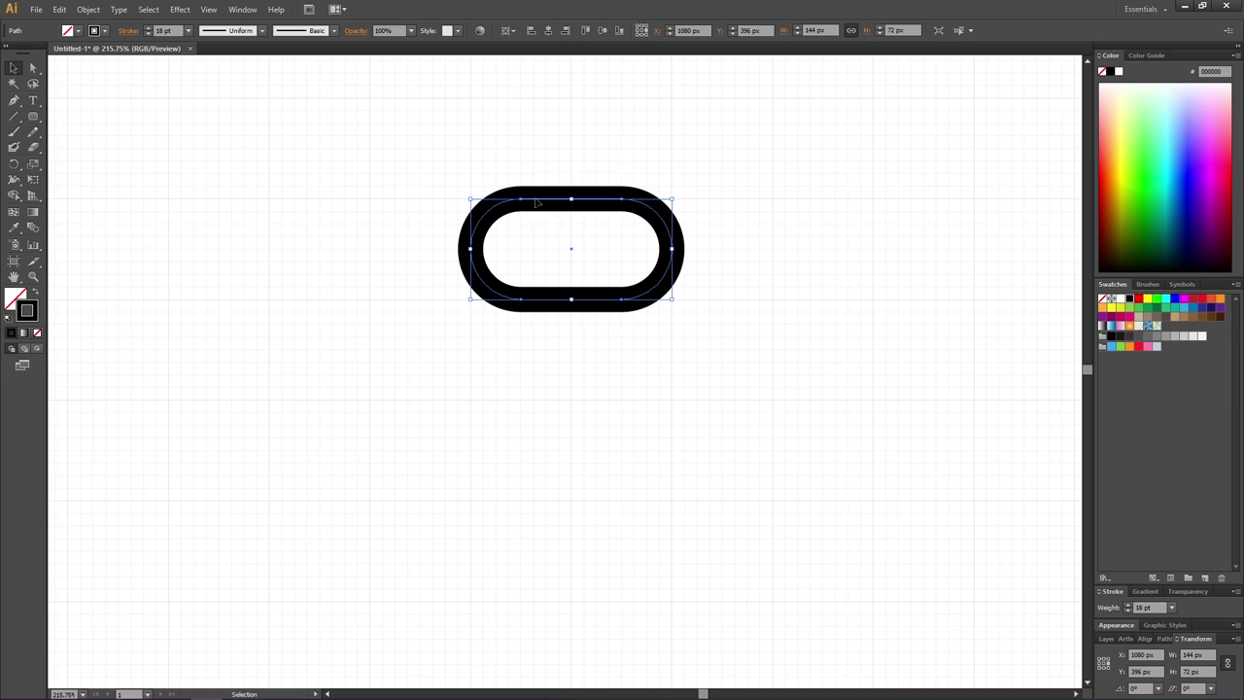
click(126, 31)
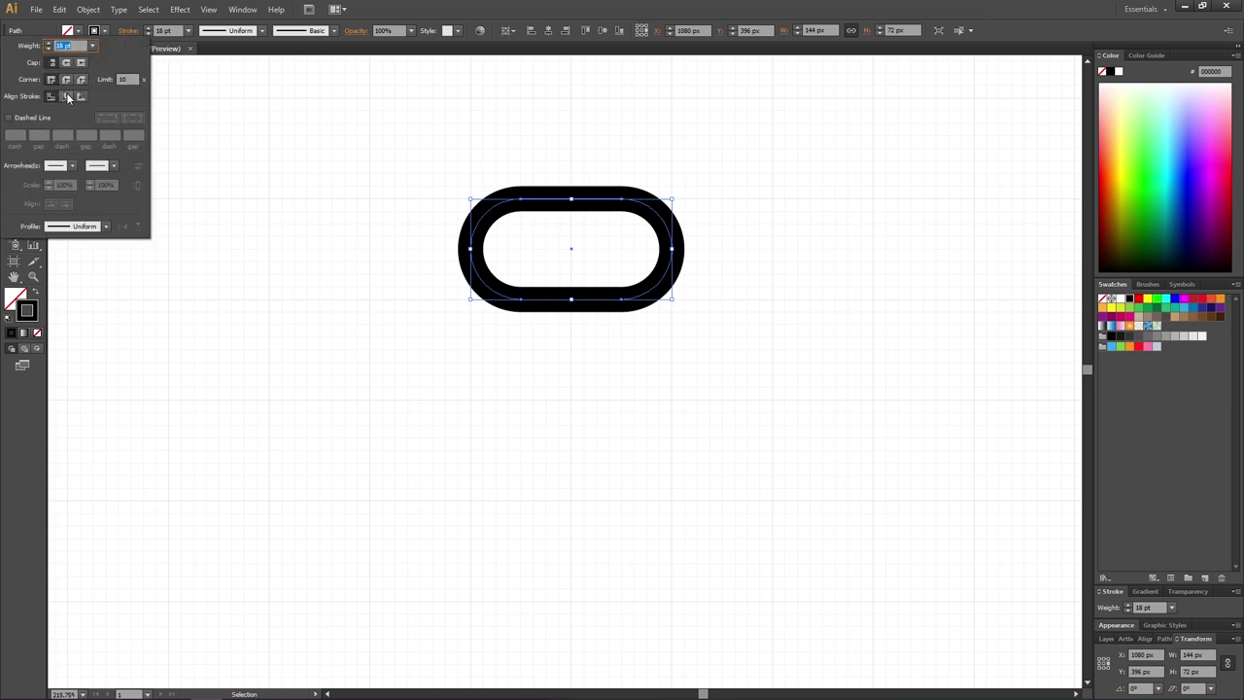
click(68, 97)
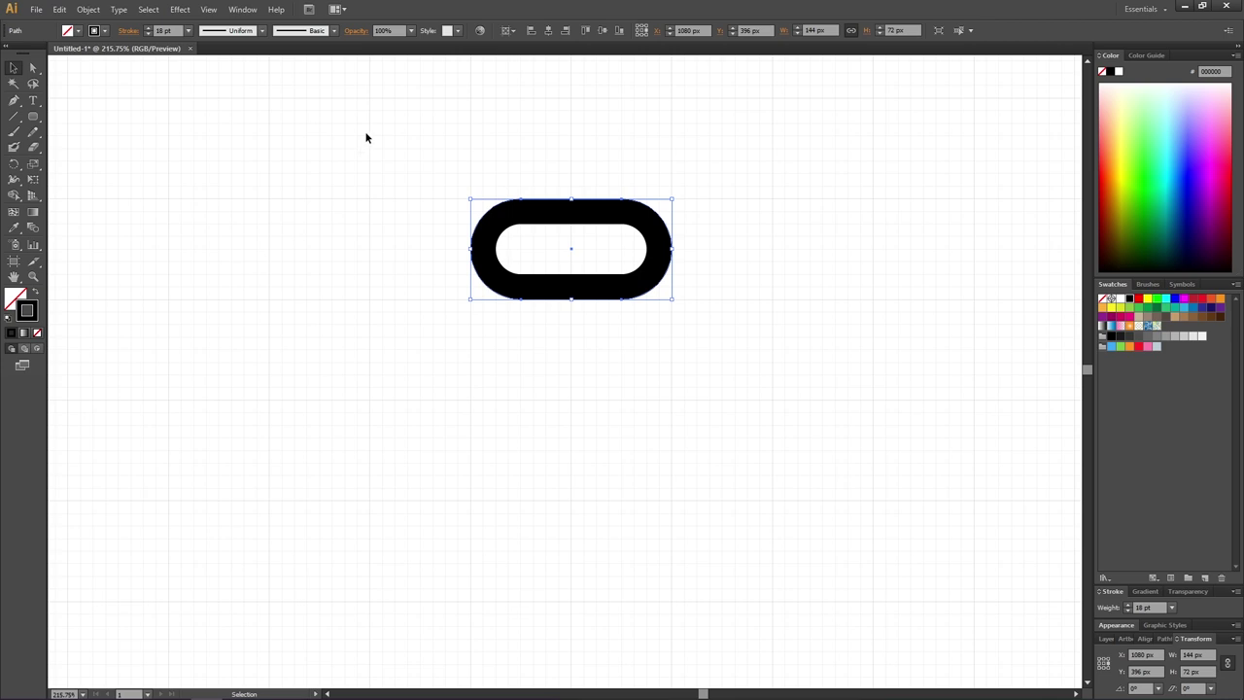
Expand the link's stroke into a filled shape and place a copy of the link 216 px to its right
click(76, 12)
click(118, 165)
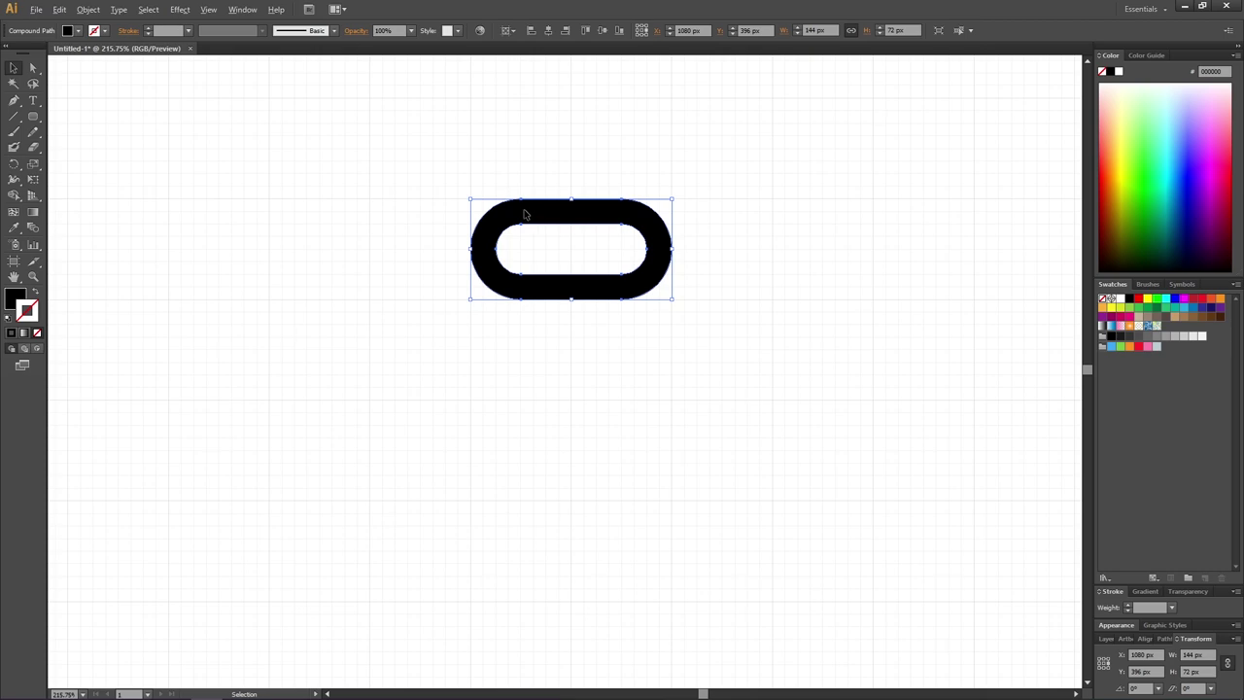
drag(524, 213, 822, 214)
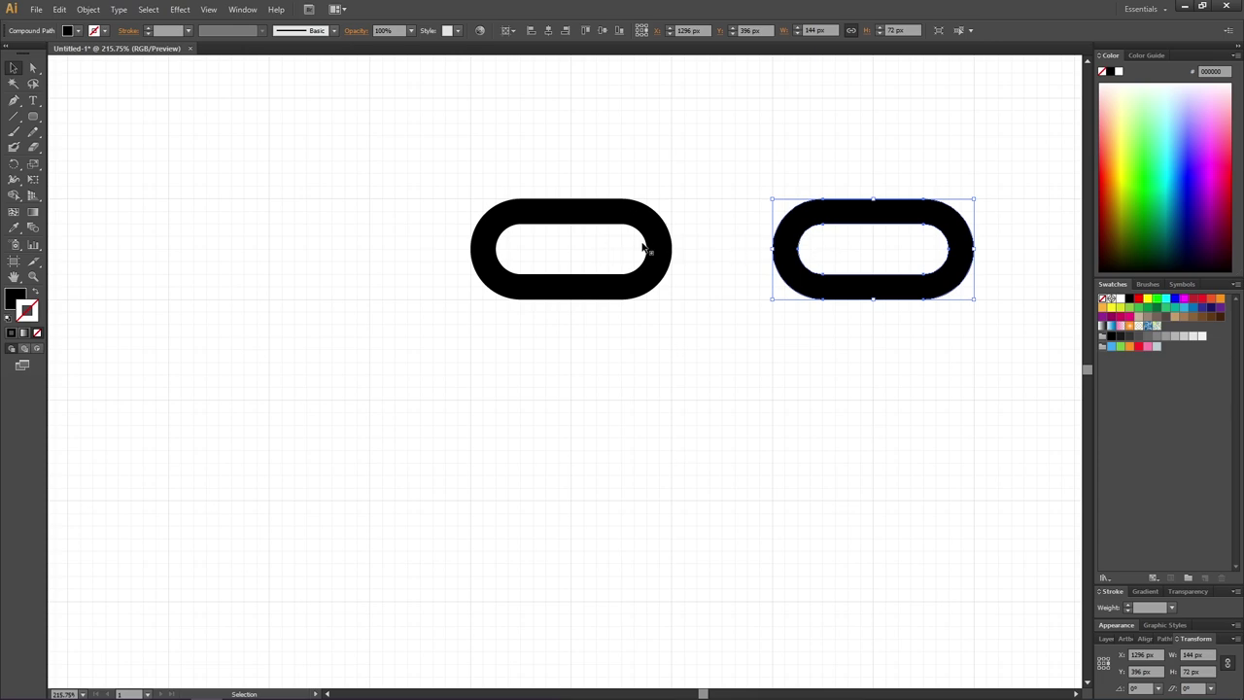
Draw two 18 px circles above the left link, flush with its left and right ends
key(l)
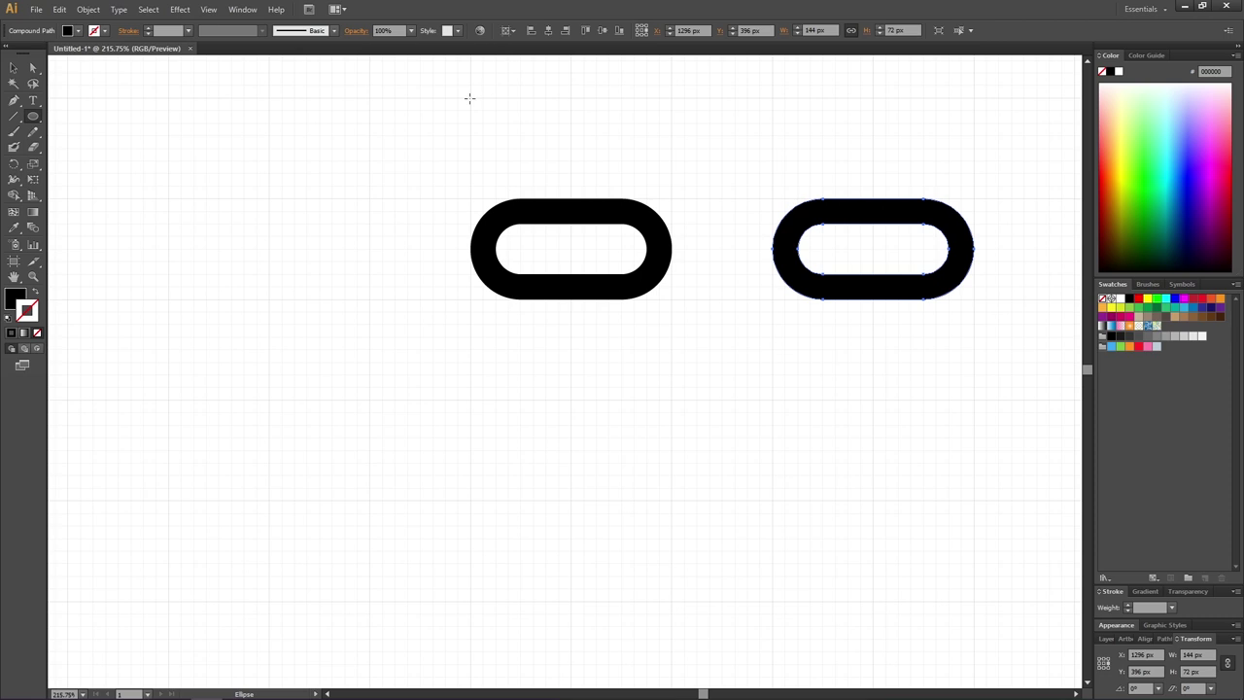
drag(474, 101, 491, 119)
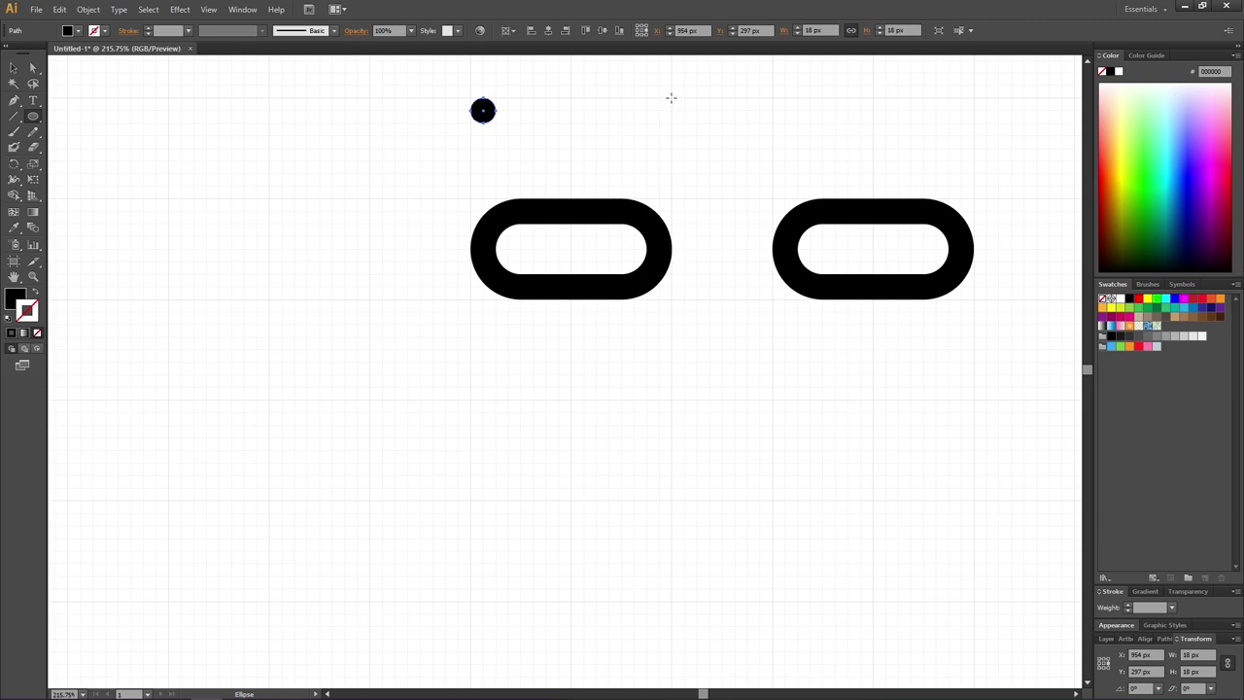
drag(651, 101, 668, 118)
Connect the two circles with 126 px horizontal lines along their top and bottom edges
click(14, 115)
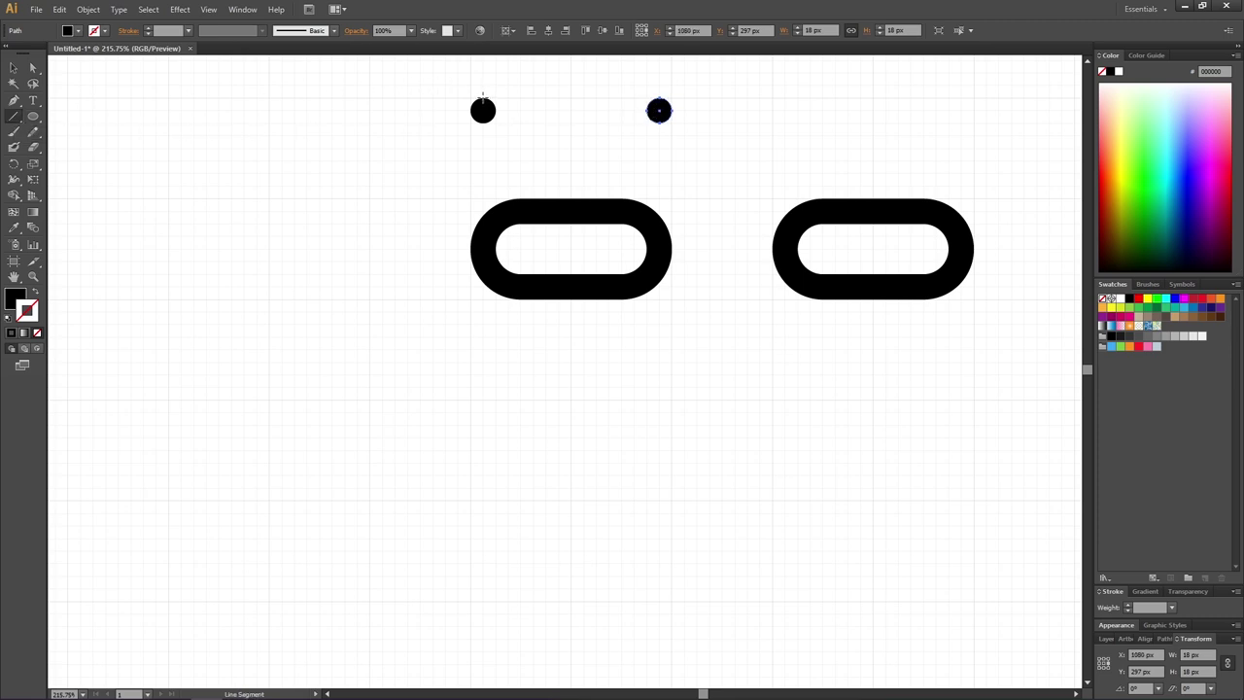
mouse_move(483, 97)
mouse_down()
mouse_move(658, 107)
mouse_move(660, 96)
mouse_up()
key(shift+x)
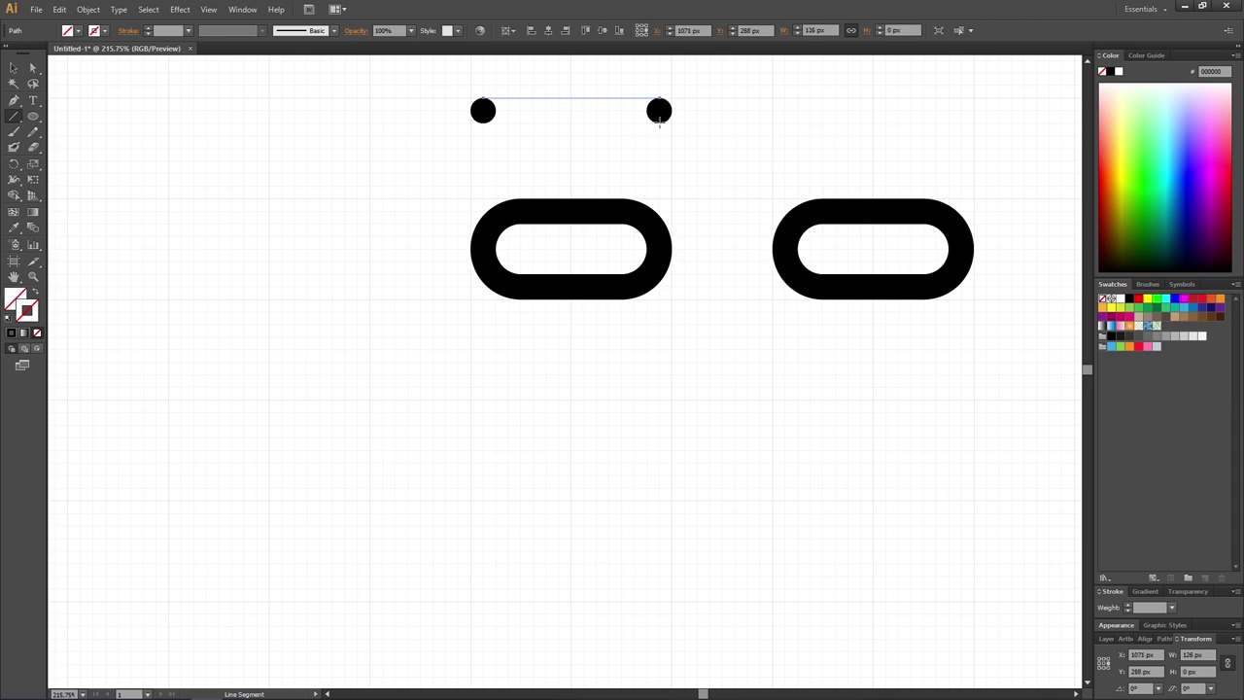
drag(659, 120, 481, 124)
key(v)
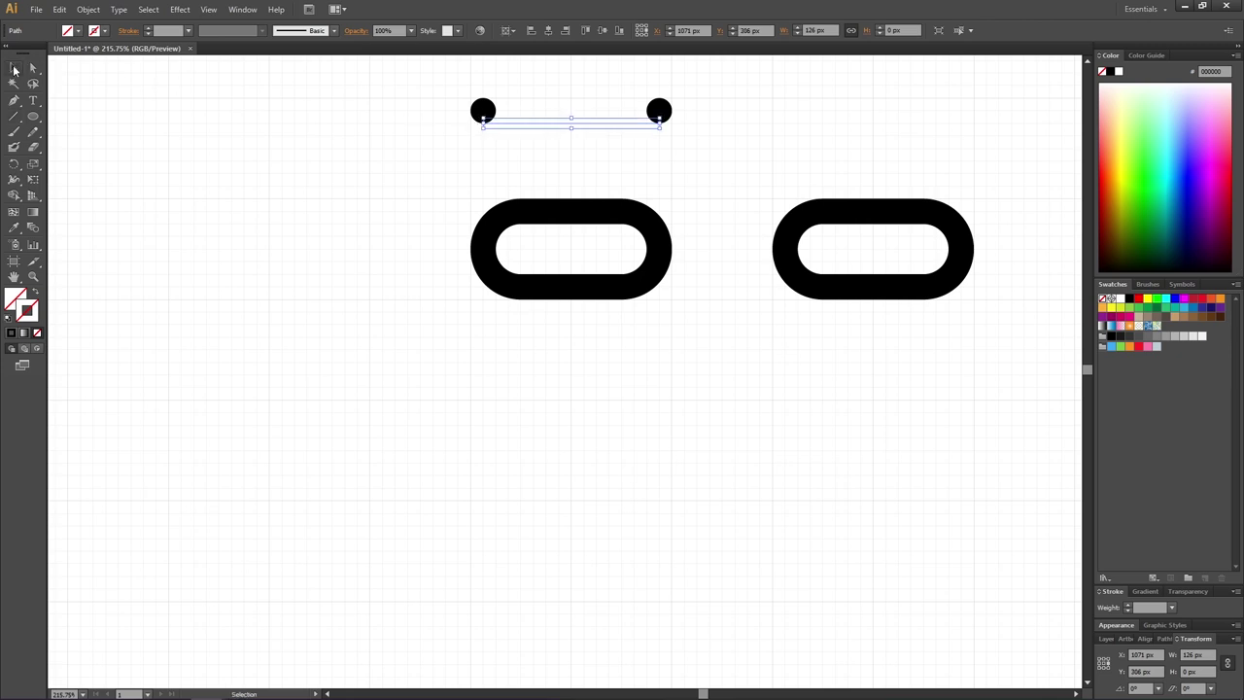
Merge the two circles and the area between the connecting lines into one bar with Shape Builder
drag(439, 85, 700, 137)
click(14, 194)
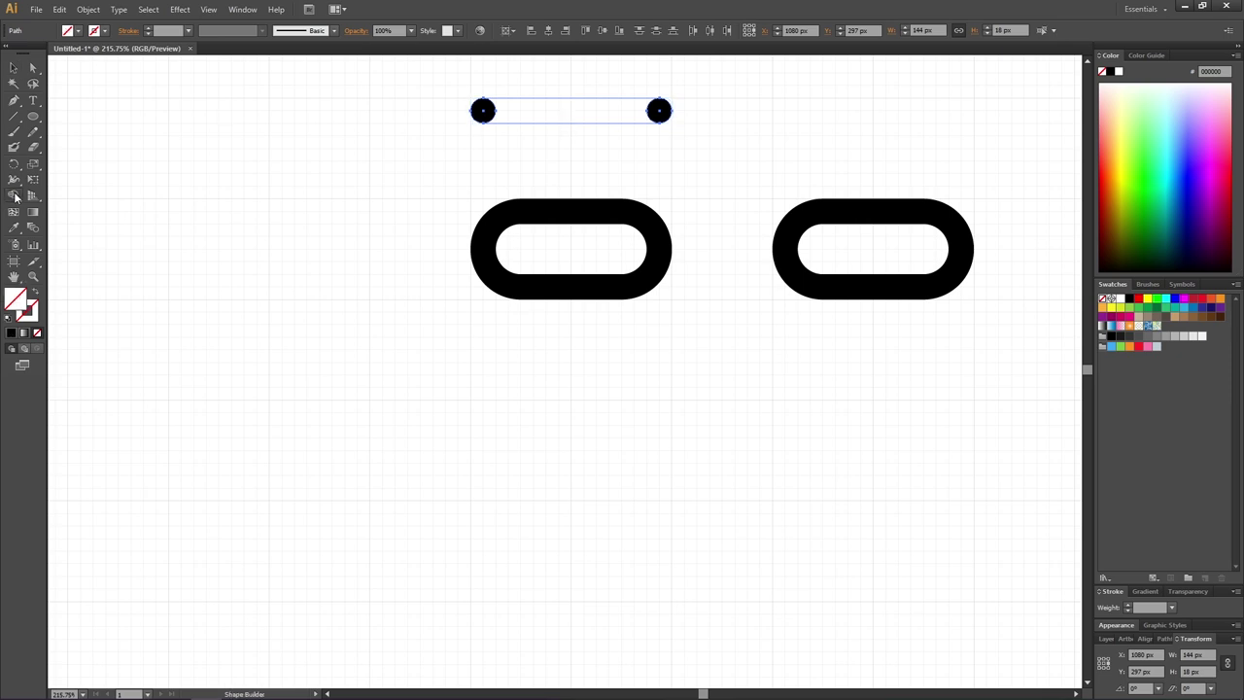
drag(483, 111, 659, 112)
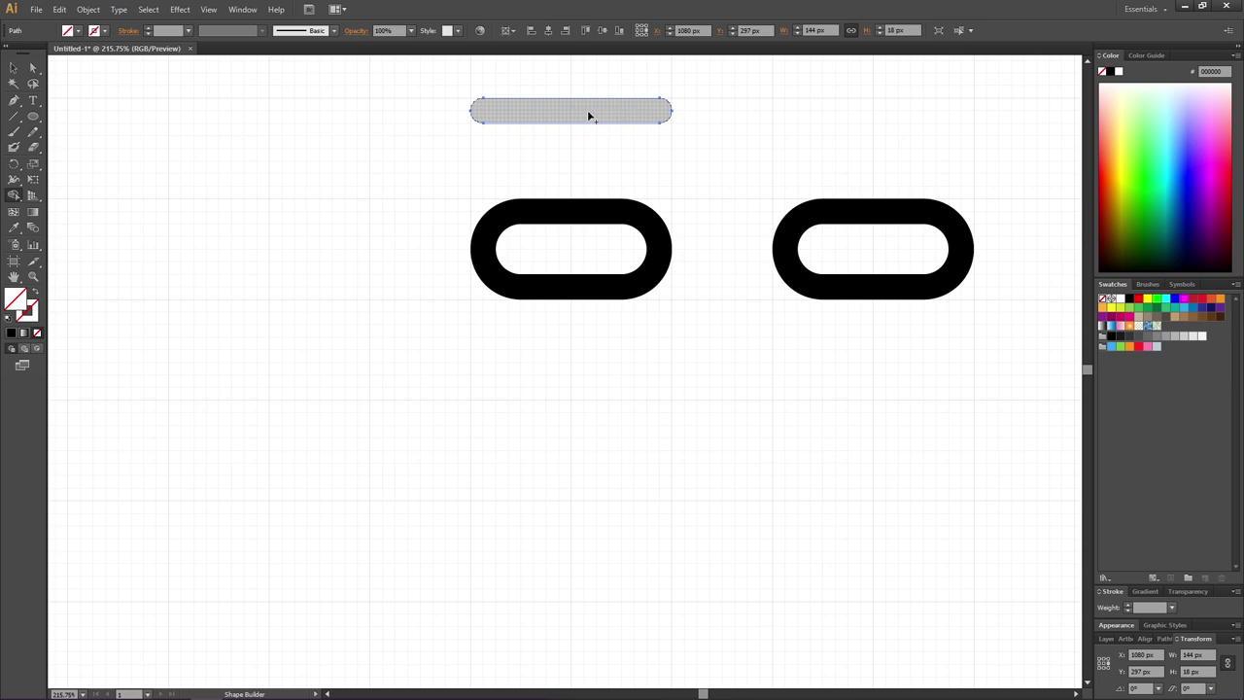
Fill the merged bar with black and move it between the two links so its rounded ends overlap them evenly
click(13, 68)
click(30, 311)
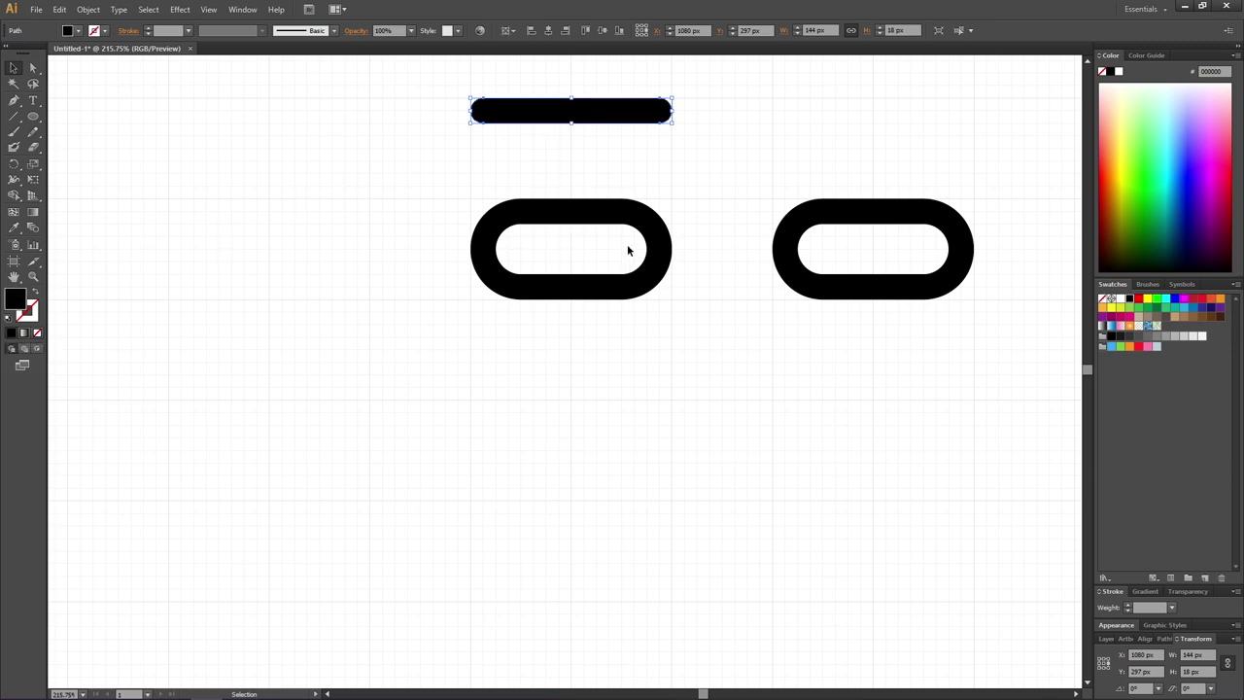
drag(546, 114, 702, 251)
click(725, 172)
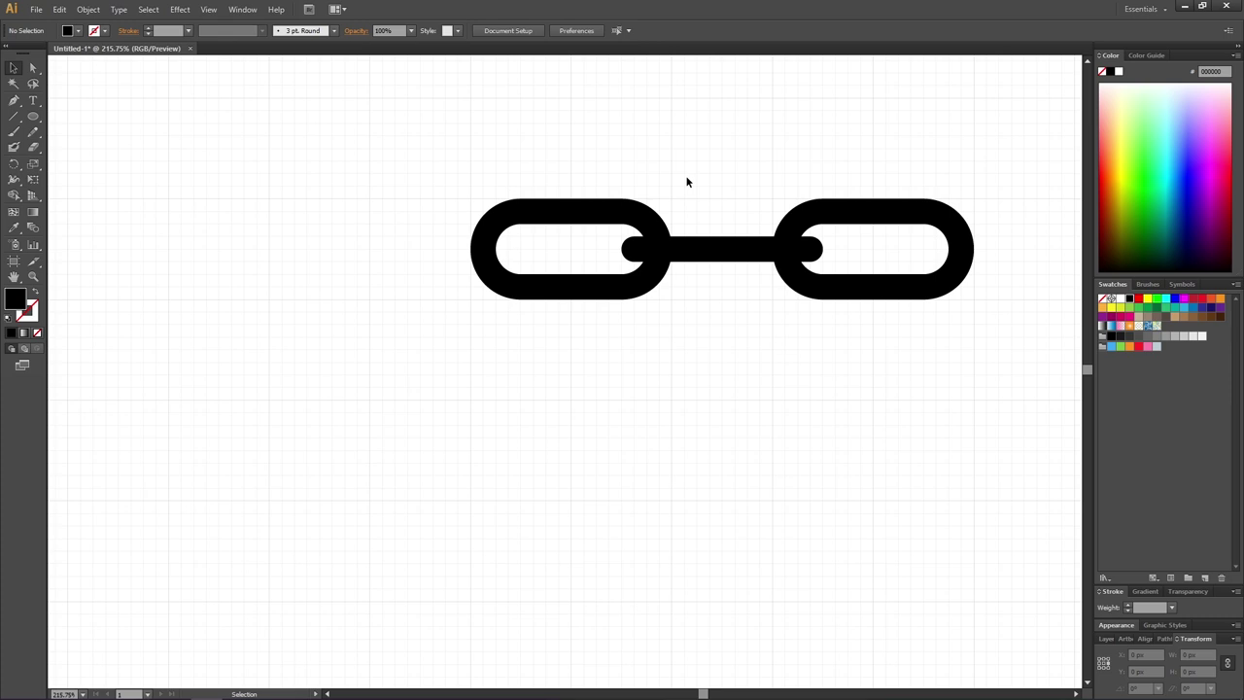
Draw a 216 px square centred on the connecting bar, with no fill and a black outline
click(33, 116)
drag(571, 97, 873, 398)
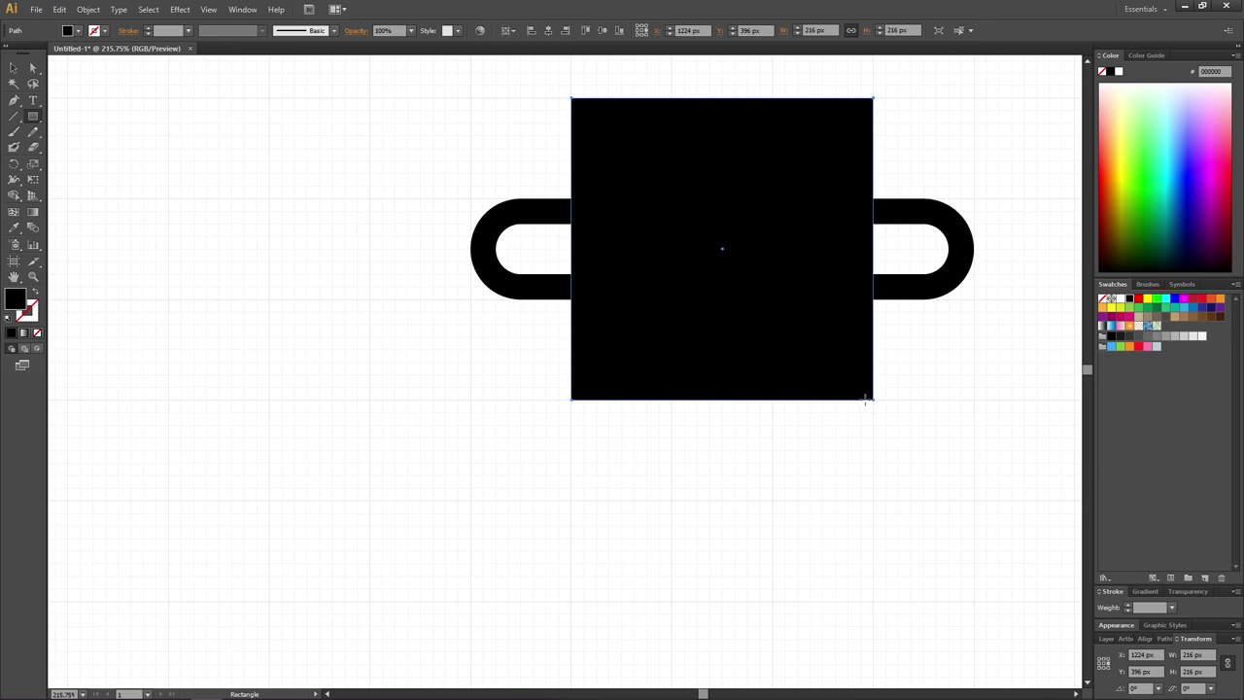
click(36, 294)
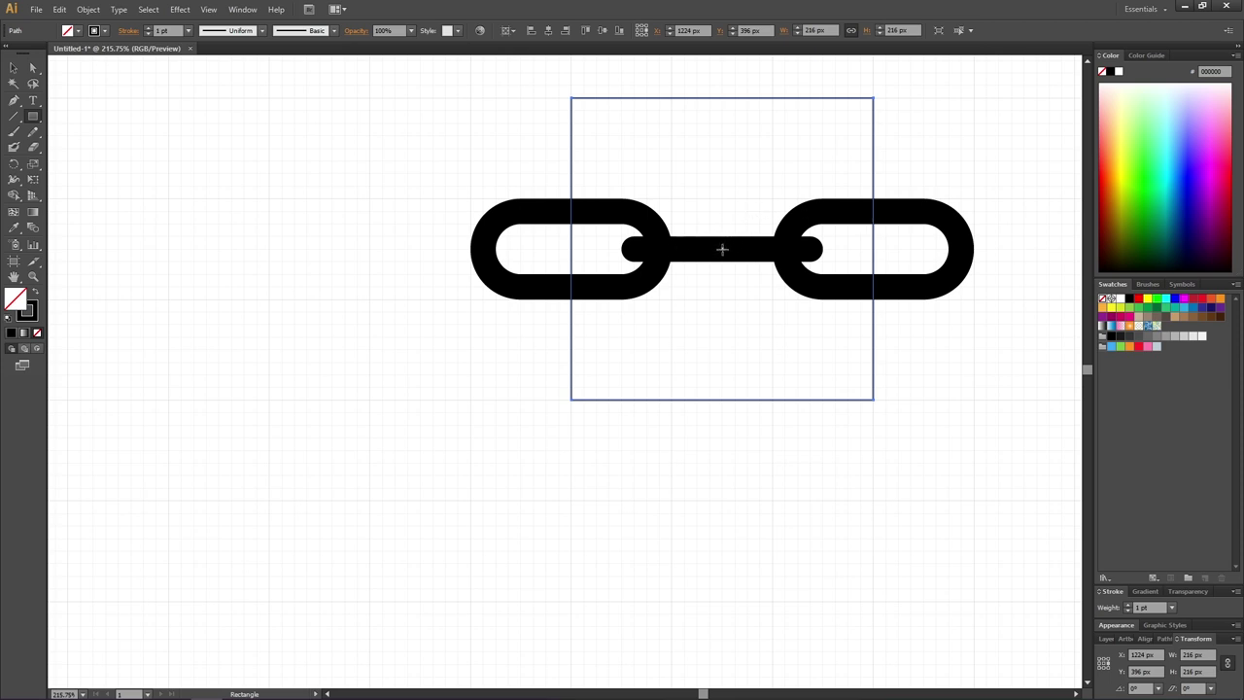
Remove the outer halves of both links that extend beyond the square using Shape Builder
click(12, 67)
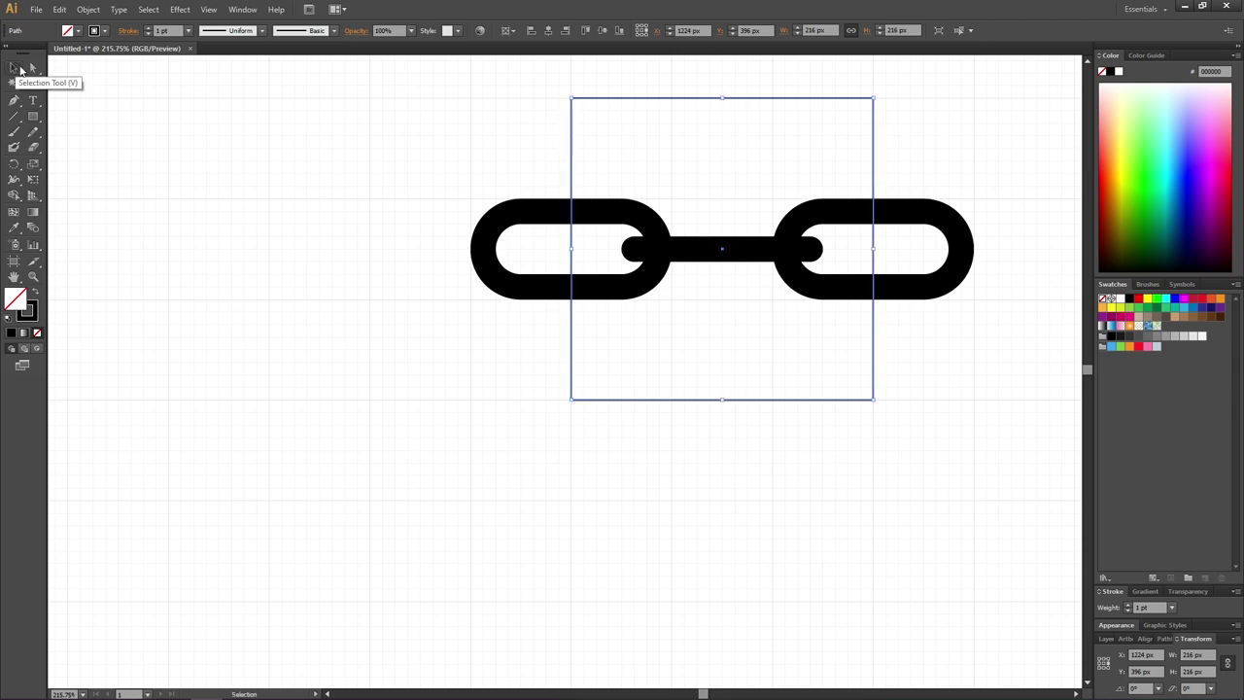
drag(483, 103, 978, 349)
click(14, 195)
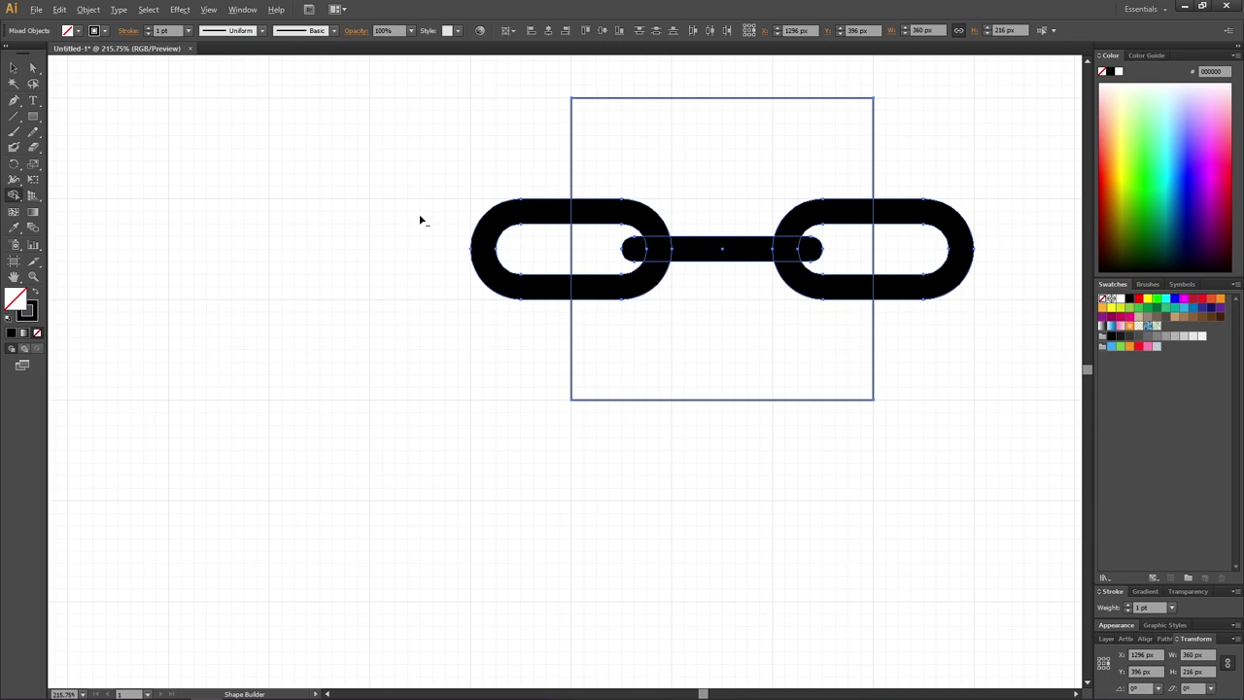
drag(414, 208, 503, 250)
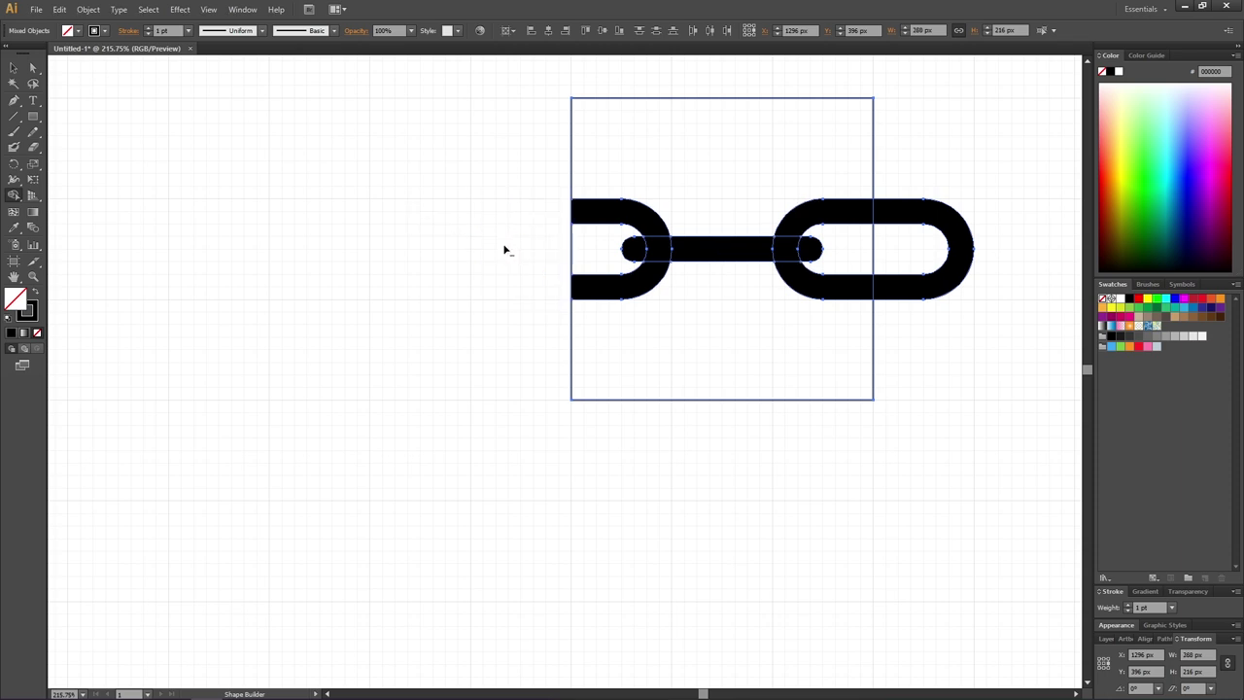
drag(948, 173, 923, 250)
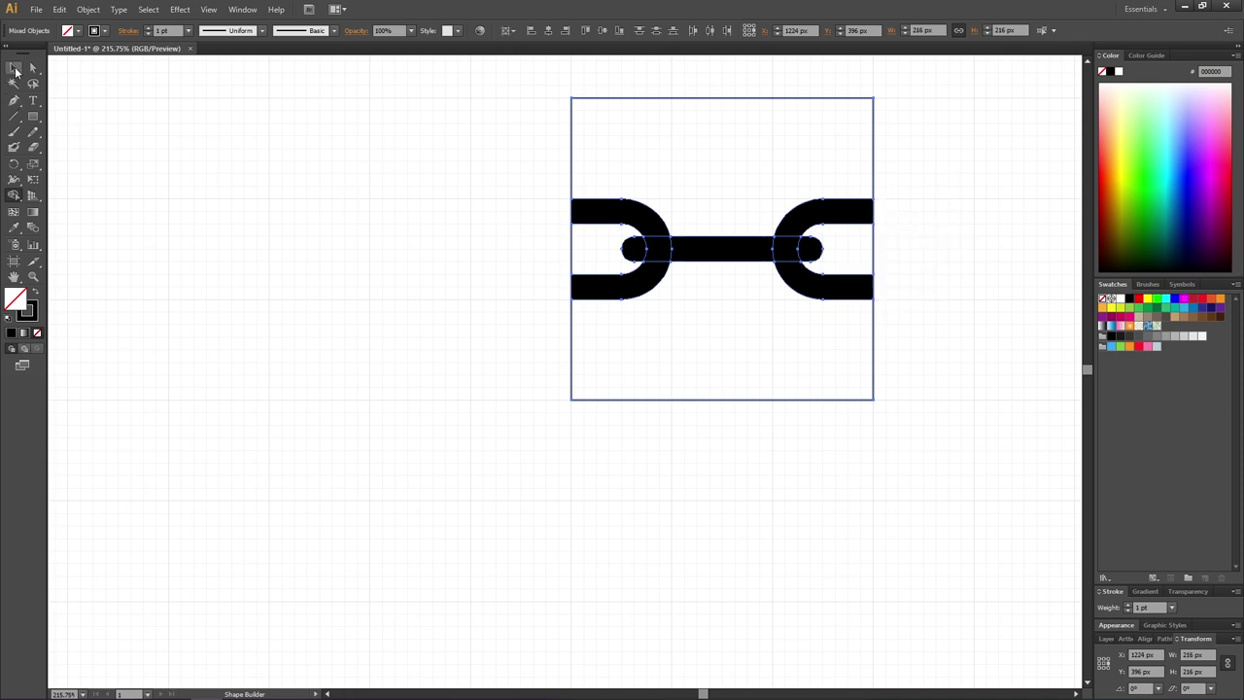
Duplicate the chain tile with its square so the copy sits flush against the original's left side
click(14, 68)
click(475, 265)
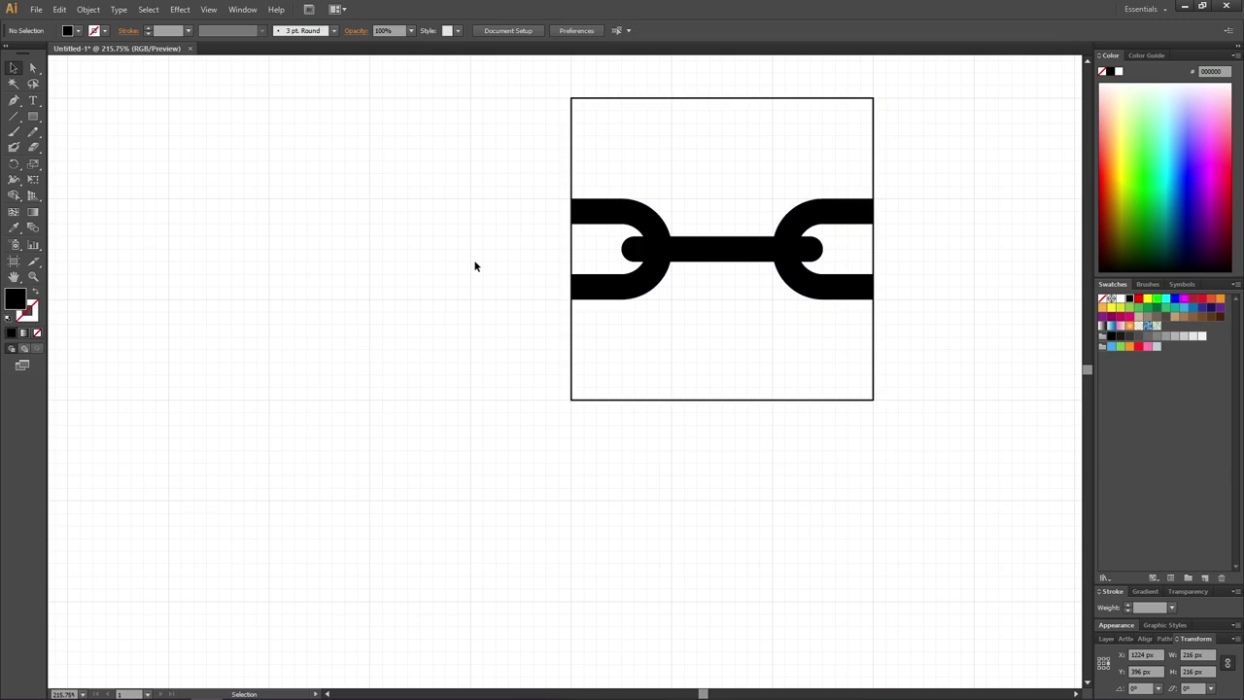
drag(515, 155, 921, 367)
drag(819, 181, 518, 181)
click(517, 176)
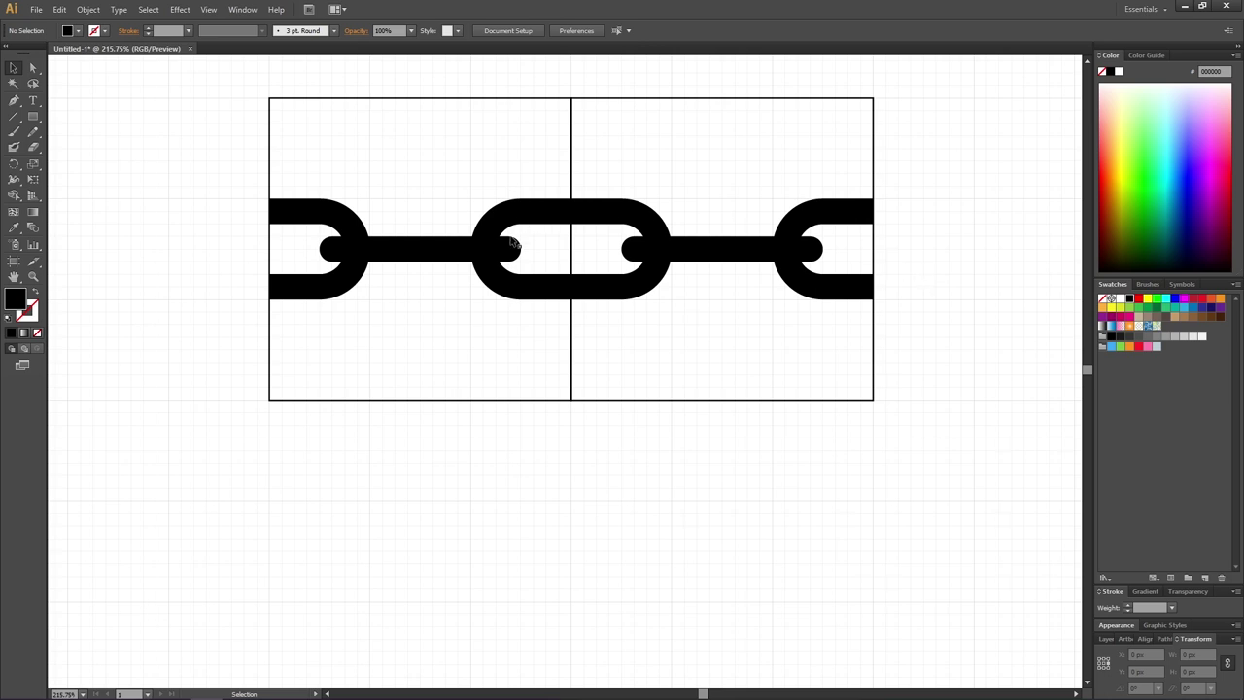
Delete the connecting bar and the left link half from the left tile copy, keeping only its right link half
click(435, 254)
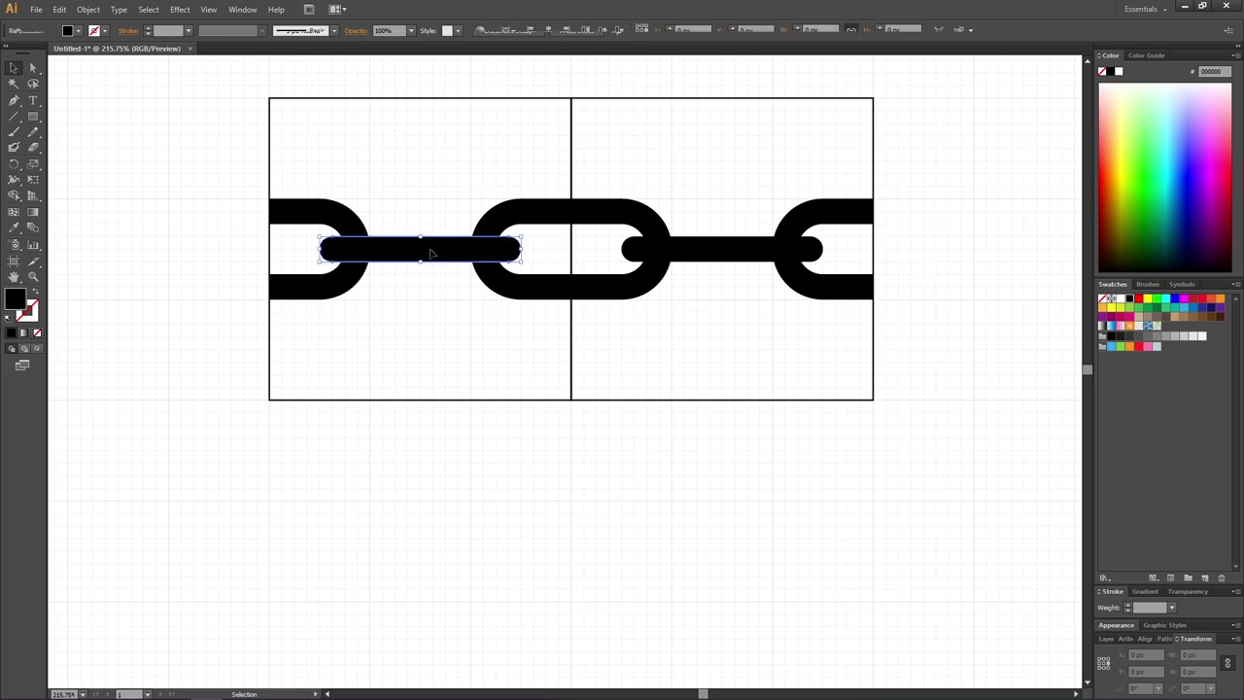
key(Delete)
click(352, 222)
key(Delete)
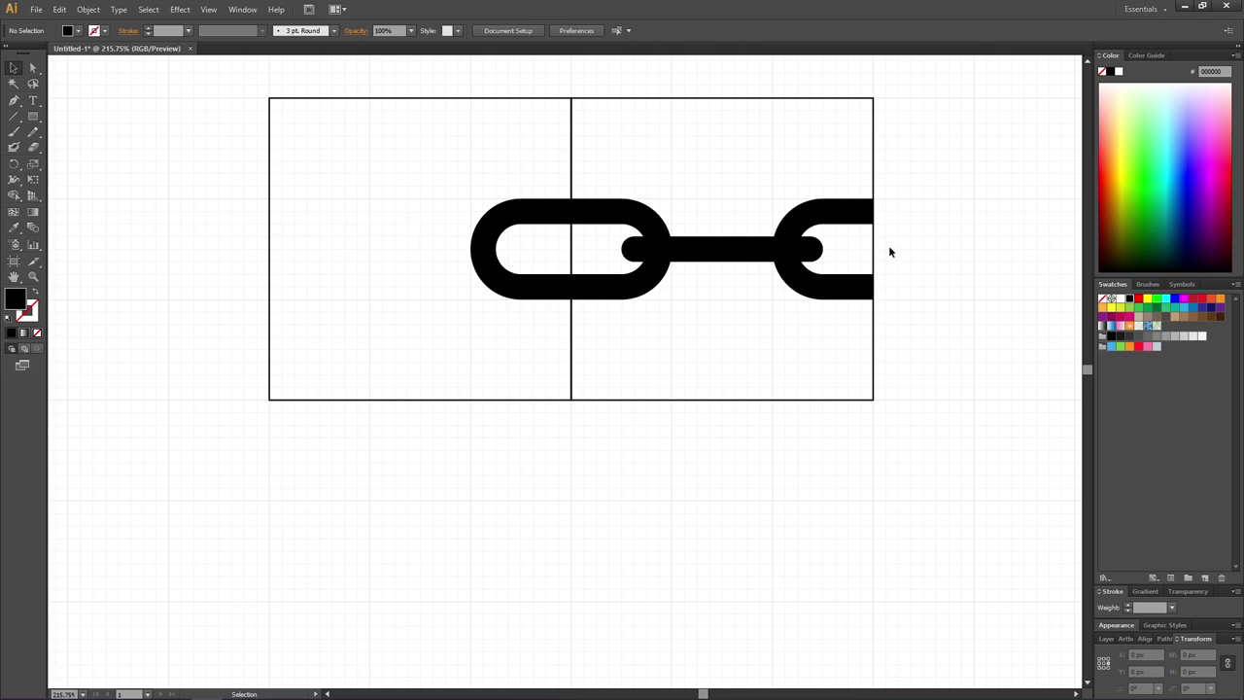
Duplicate the original chain tile with its square flush against its right side
drag(598, 84, 909, 434)
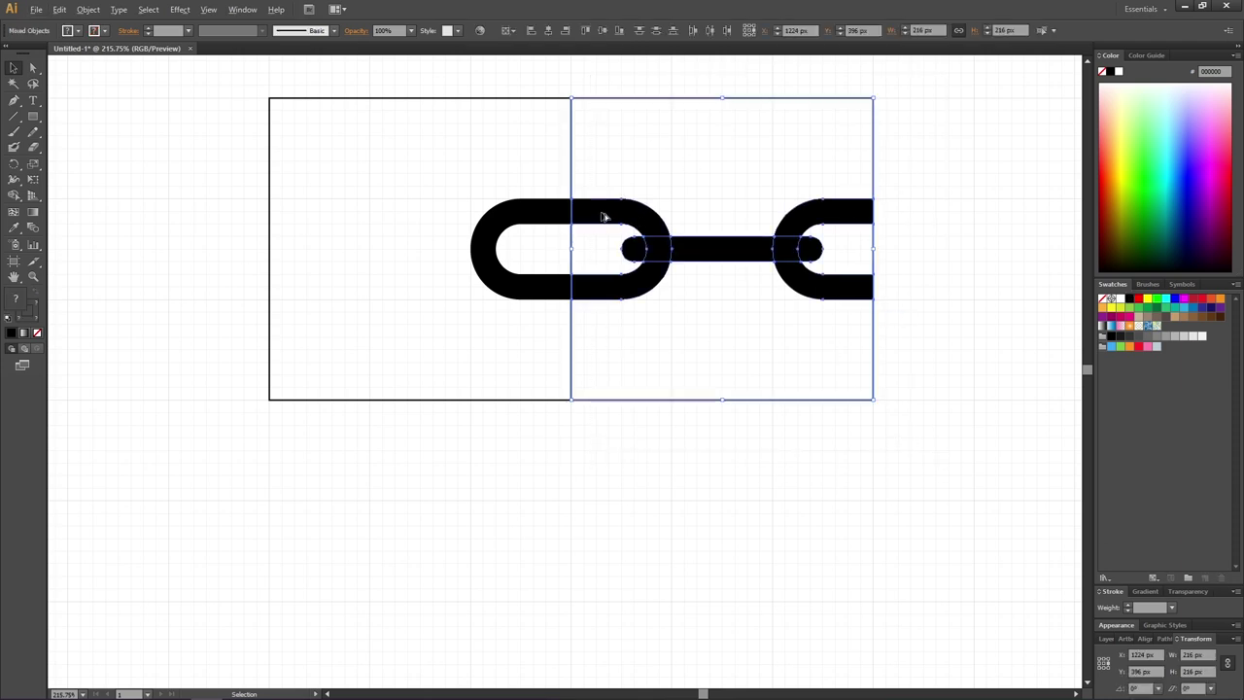
drag(604, 216, 728, 244)
click(1011, 259)
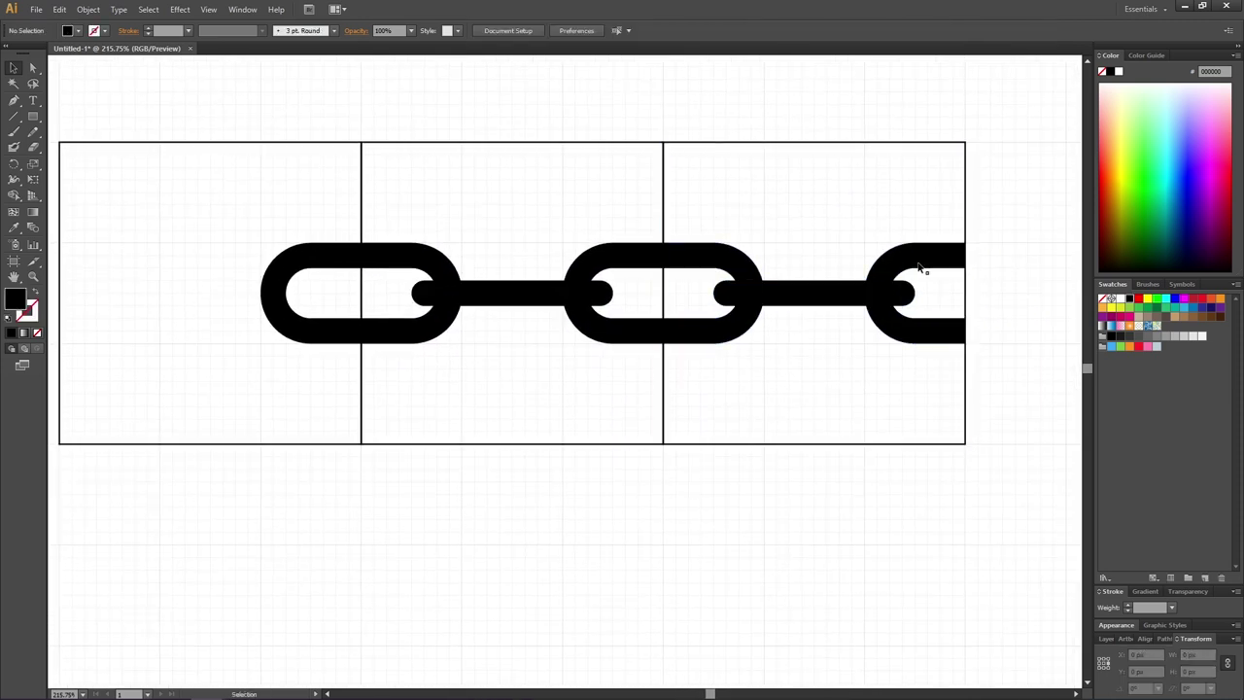
Delete the right link half and the connecting bar from the right tile copy, keeping only its left link half
click(924, 260)
key(Delete)
click(857, 295)
key(Delete)
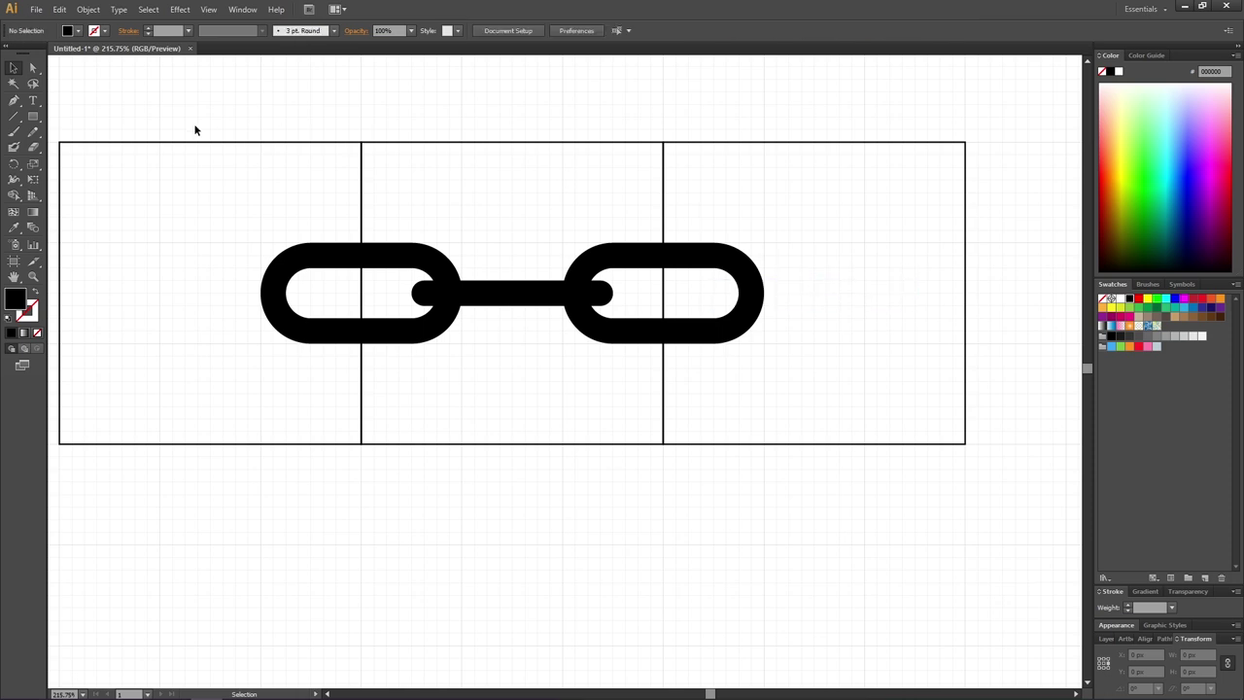
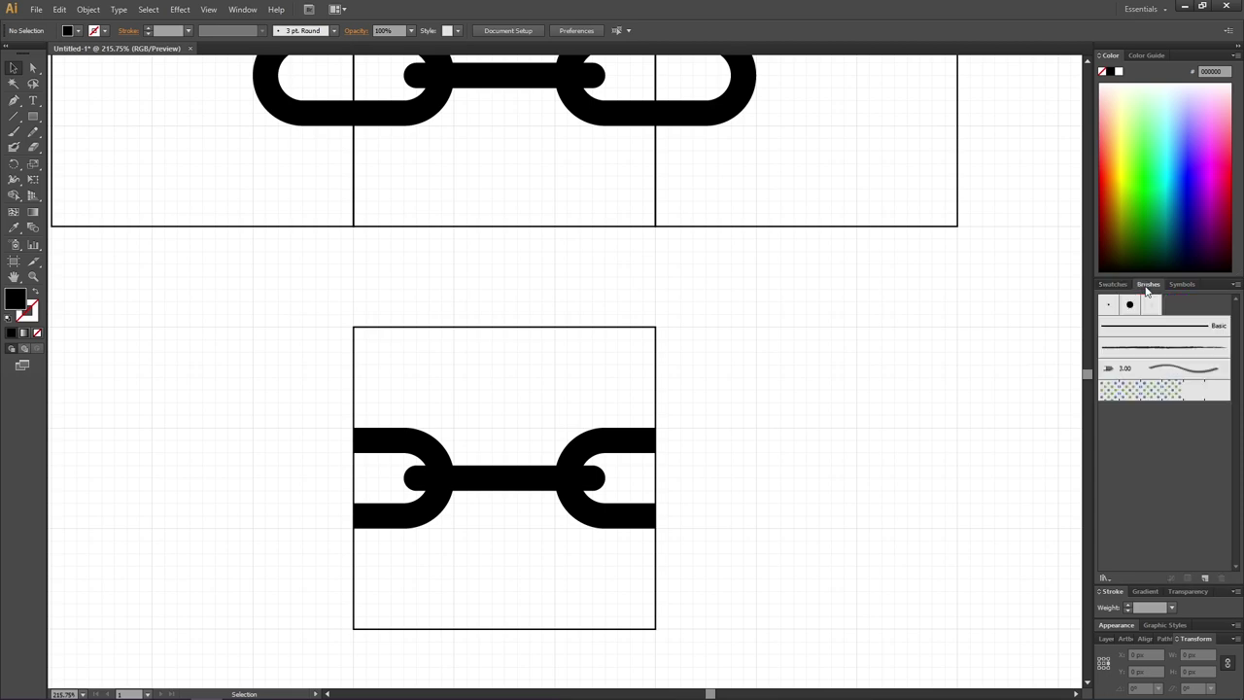
Look over the tile slots and settings of the existing Circles pattern brush, and close its options without changes
double_click(1154, 389)
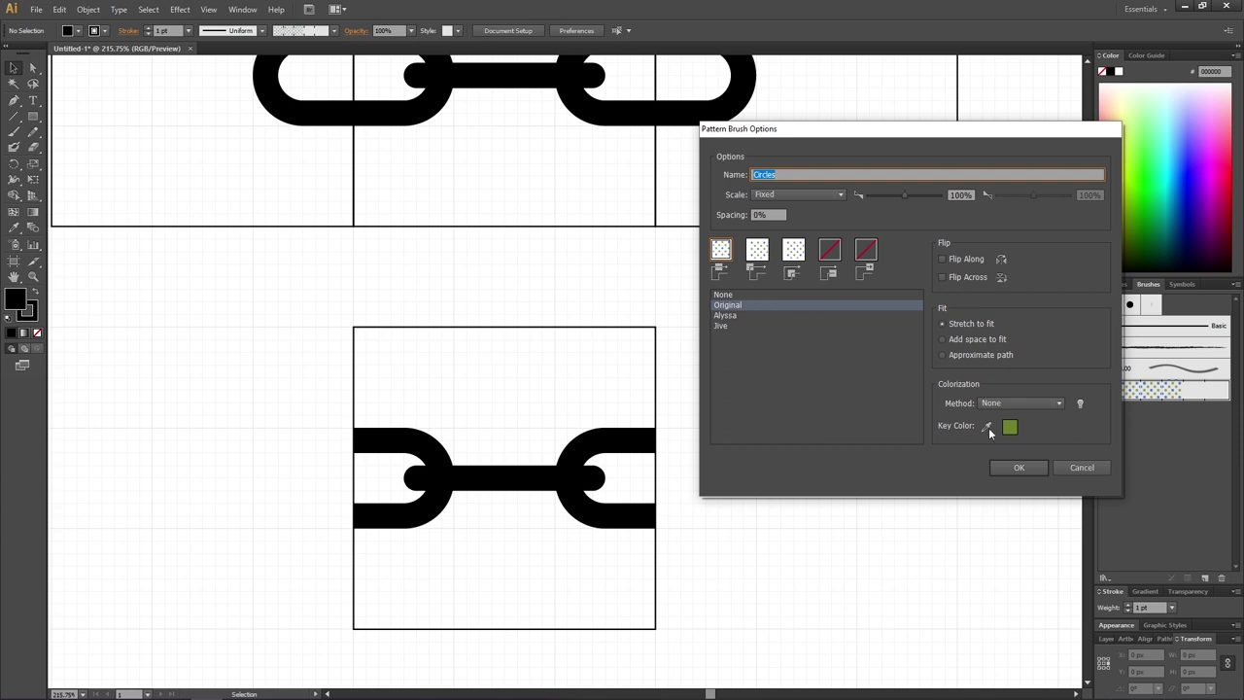
click(1064, 468)
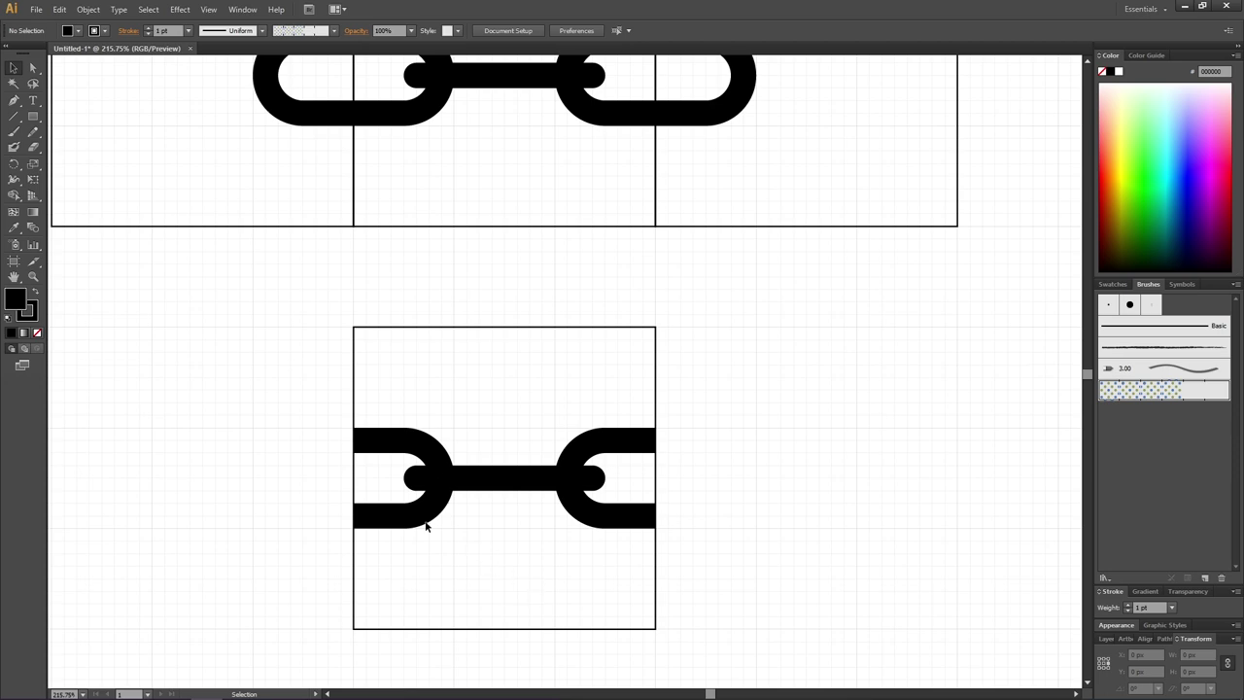
Rotate the lower tile's left link half 90° so it opens downward, and move it to the middle of the square's bottom edge
click(406, 441)
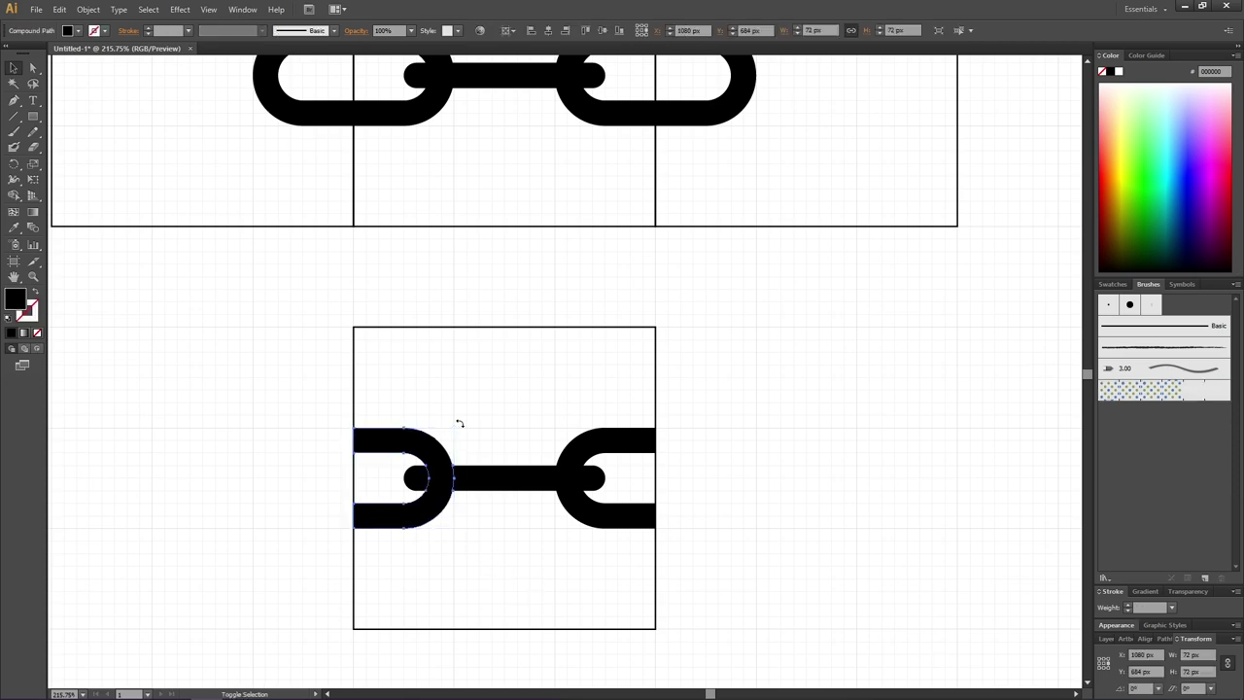
drag(440, 407, 347, 383)
drag(424, 447, 526, 549)
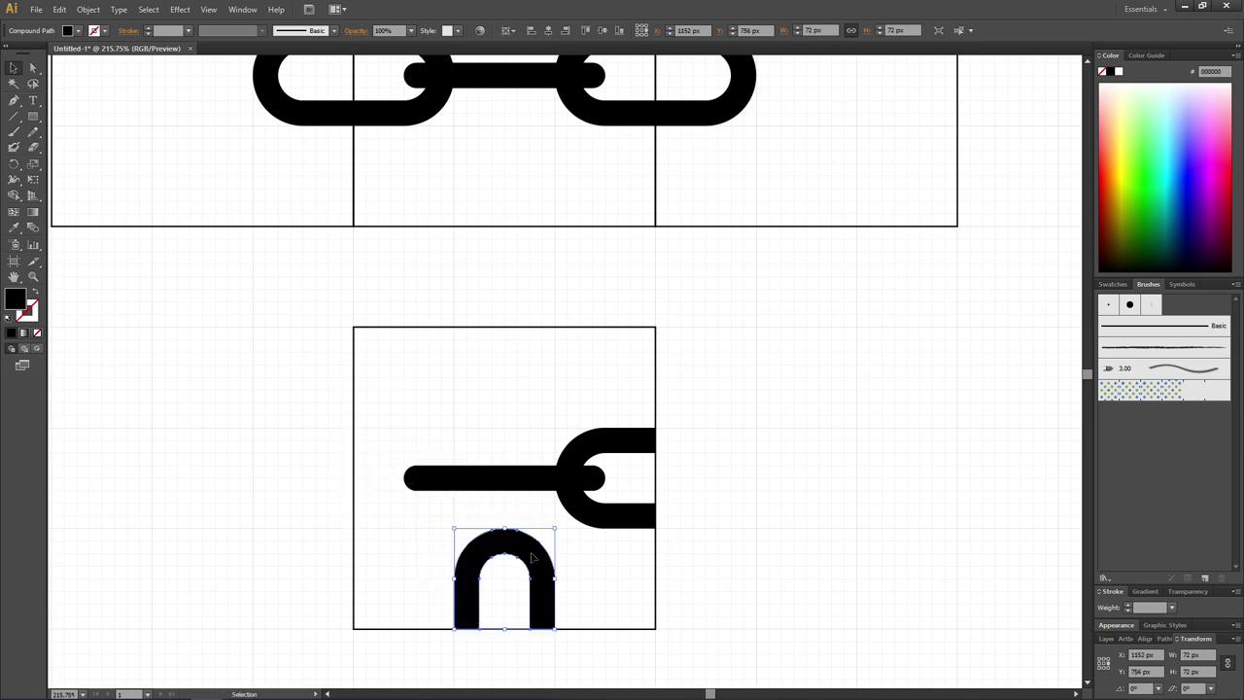
Rotate the lower tile's connecting bar 45° counterclockwise so it slopes up to the right
click(504, 484)
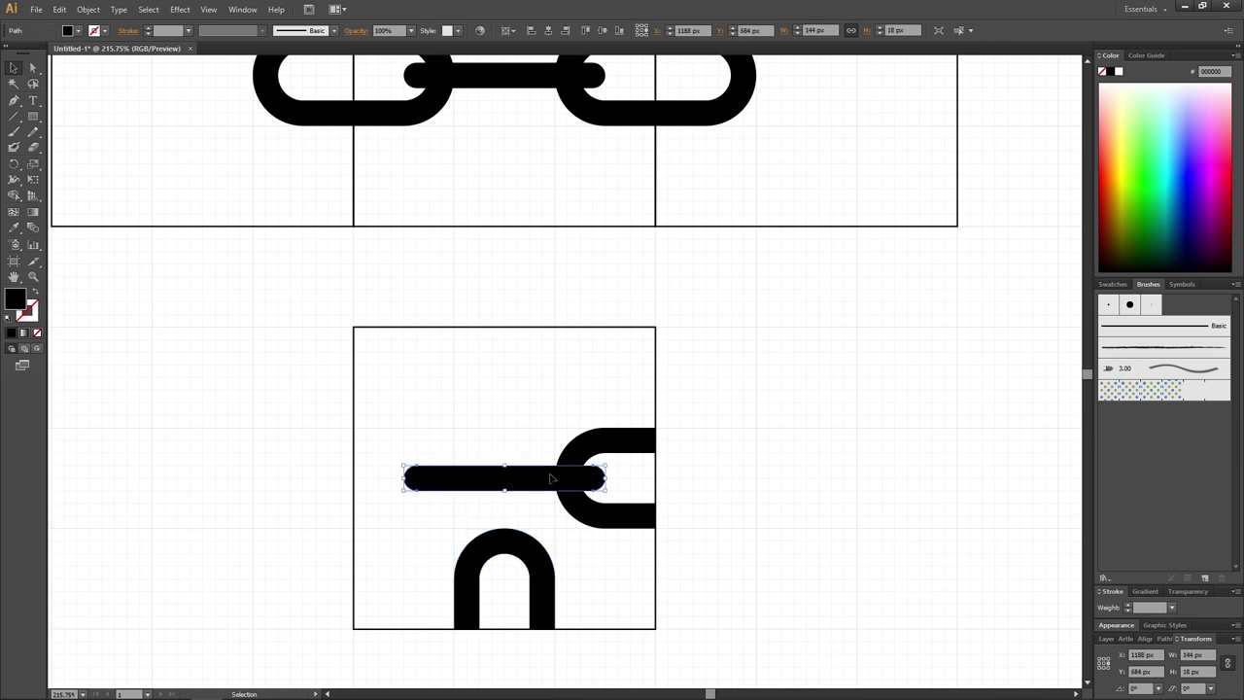
key(ctrl+shift+b)
drag(597, 419, 570, 385)
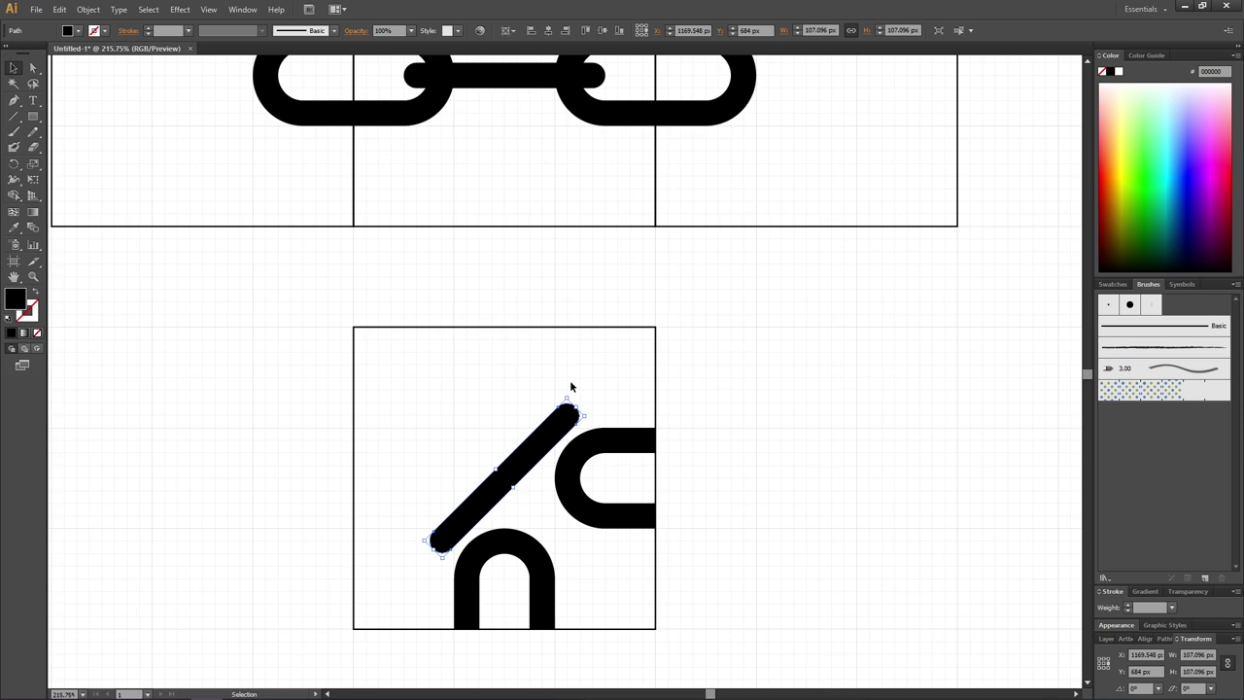
Nudge the diagonal bar right and down until its rounded ends sit inside the two link halves of the corner tile
key(Right)
key(Right)
key(Right)
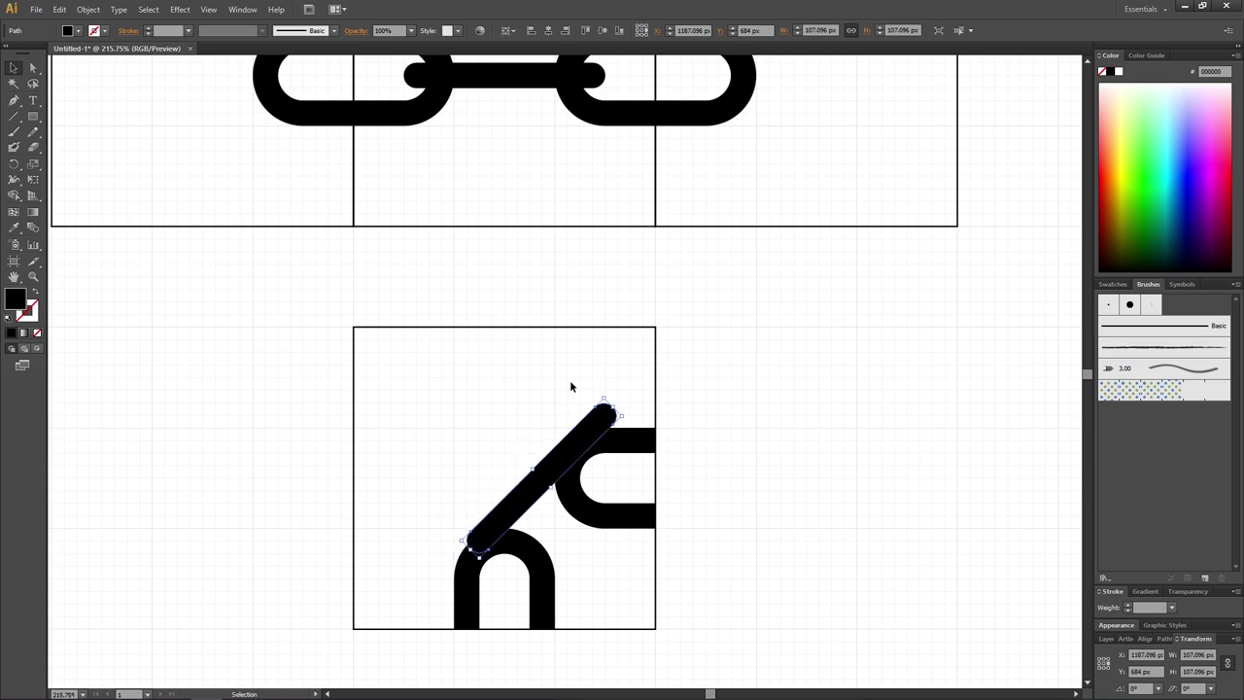
key(Down)
key(Down)
key(Down)
key(Down)
key(Down)
key(Right)
key(Right)
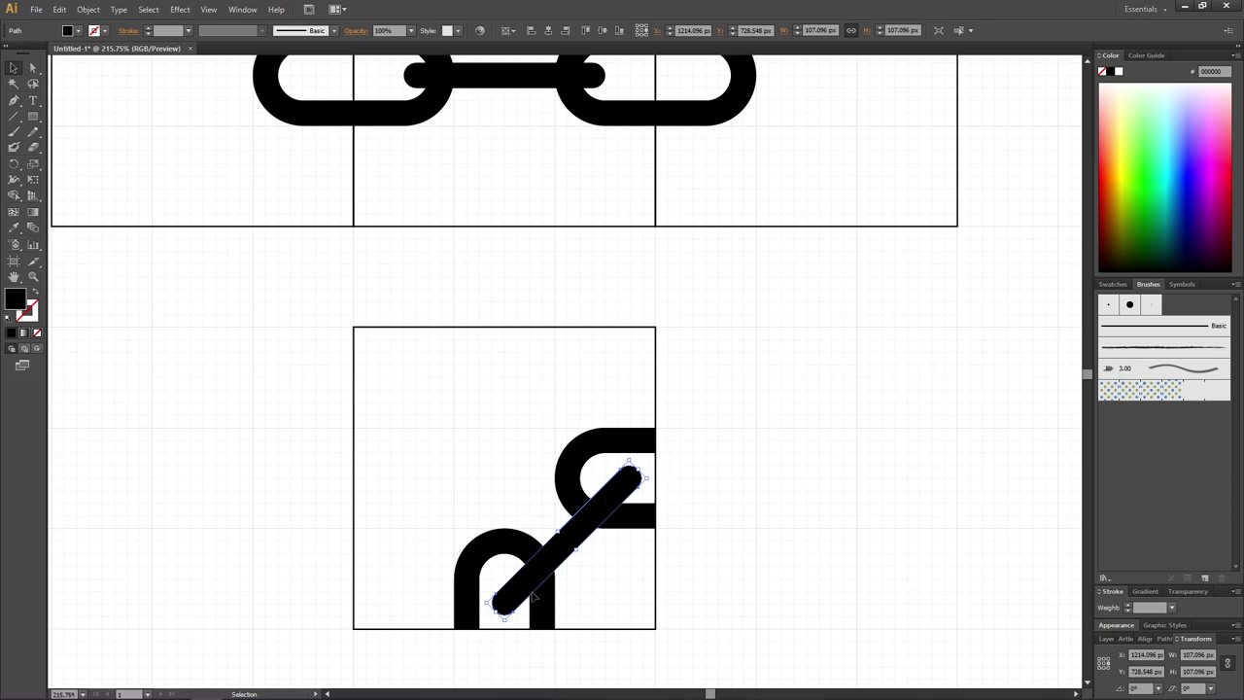
click(745, 465)
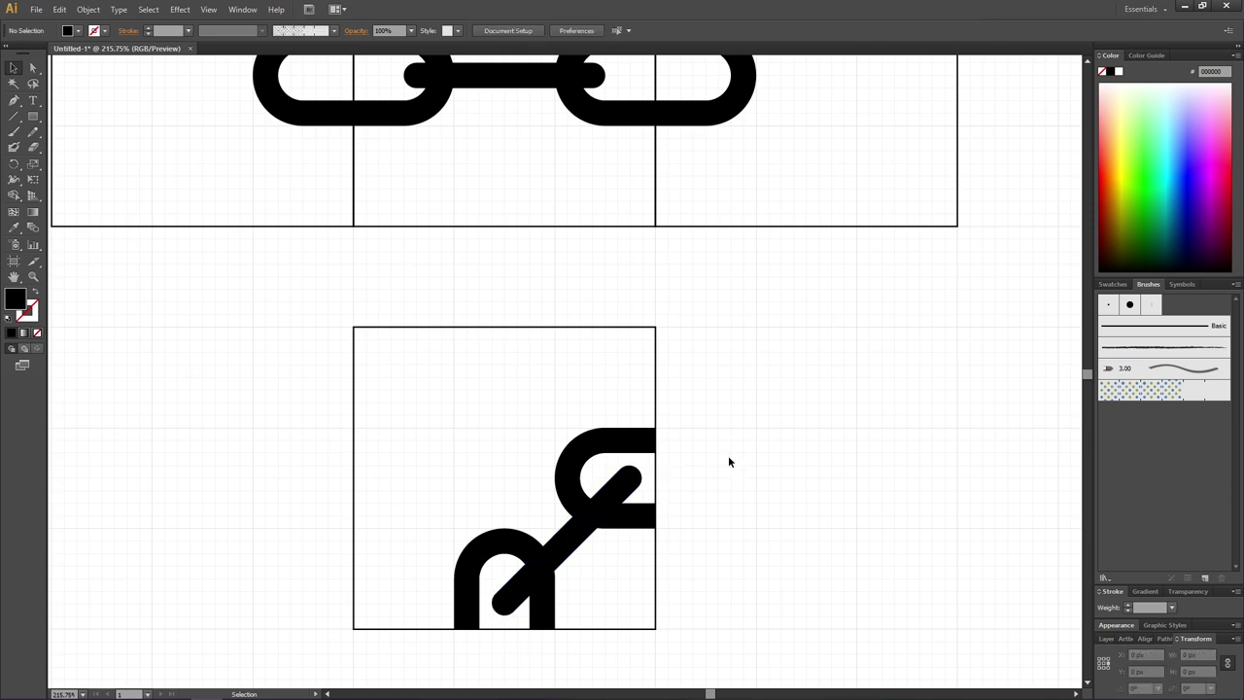
Remove the black outline from all four tile squares so they have neither fill nor stroke
click(33, 277)
alt+click(461, 241)
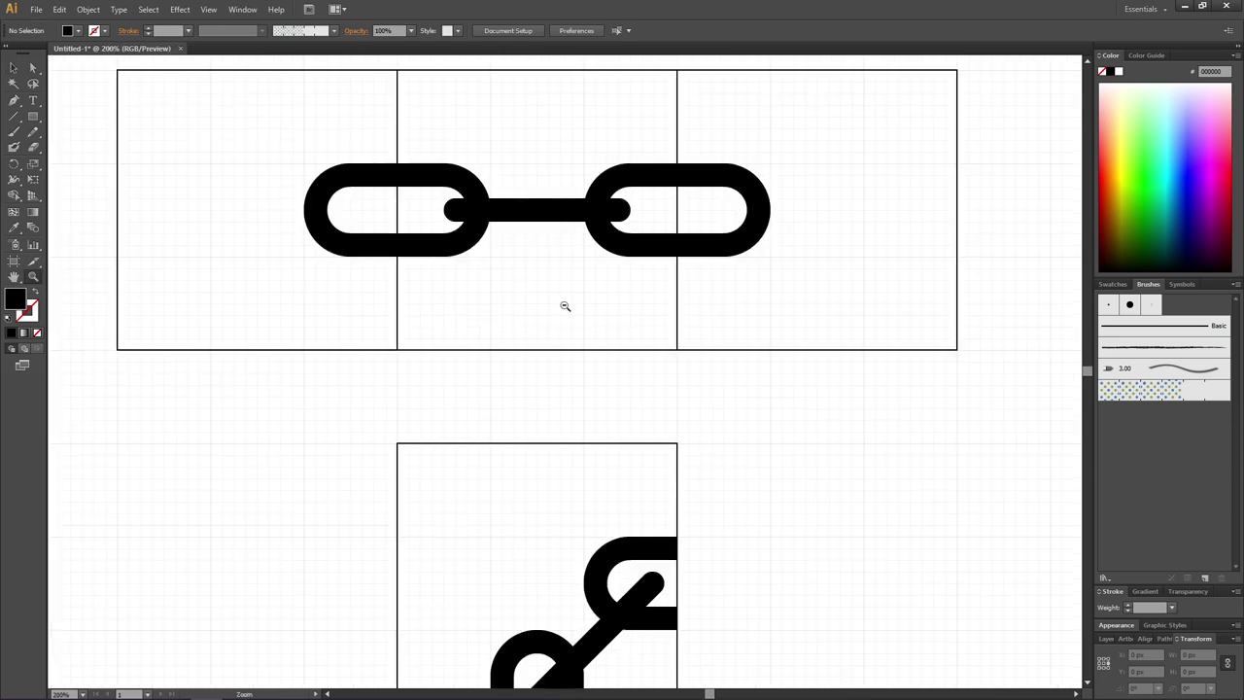
alt+click(536, 252)
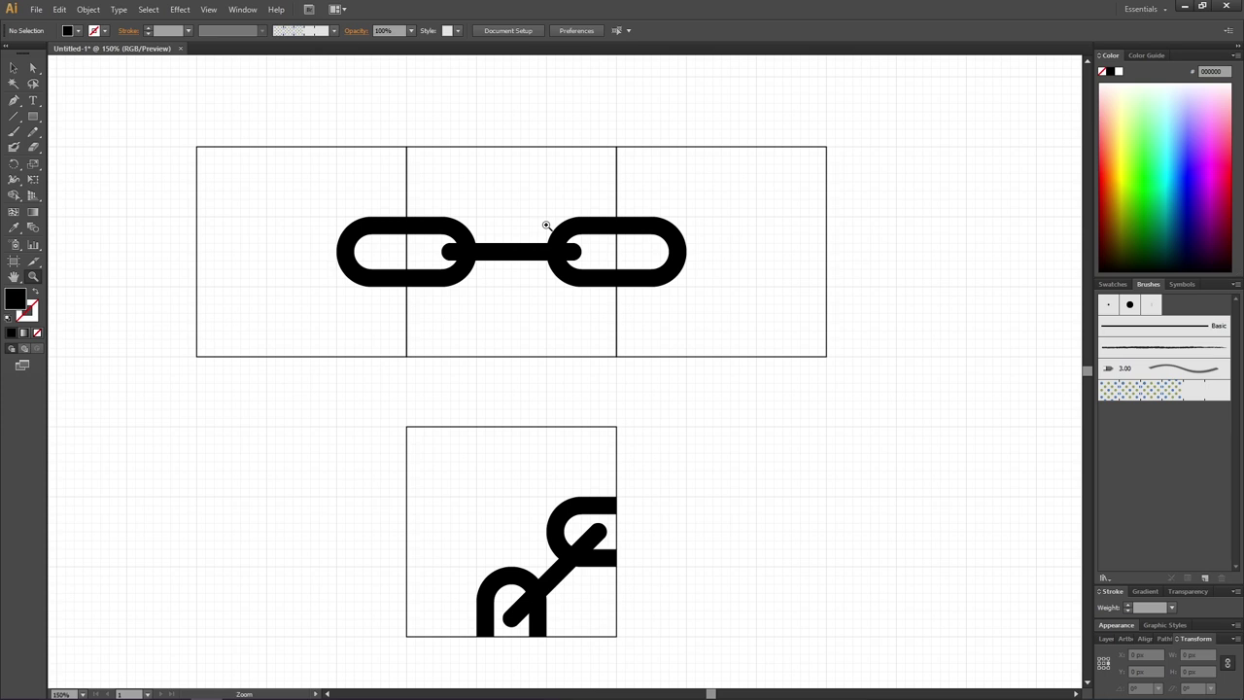
click(14, 68)
drag(325, 113, 665, 180)
drag(433, 393, 477, 447)
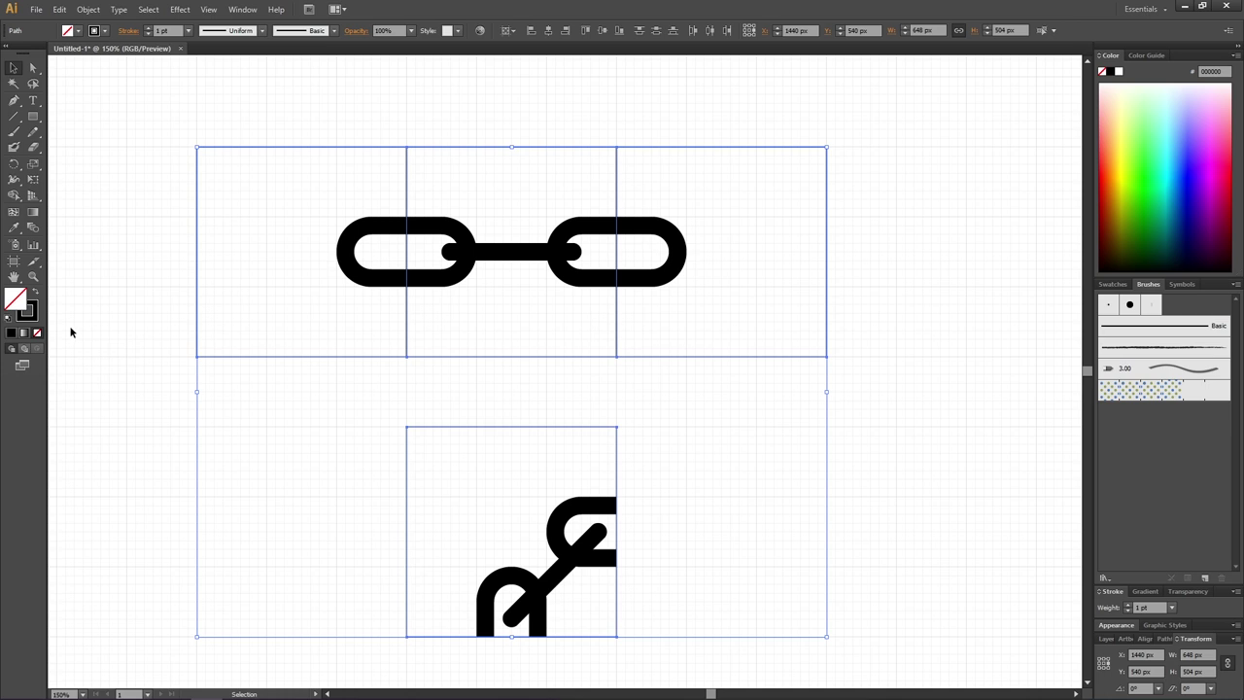
click(32, 313)
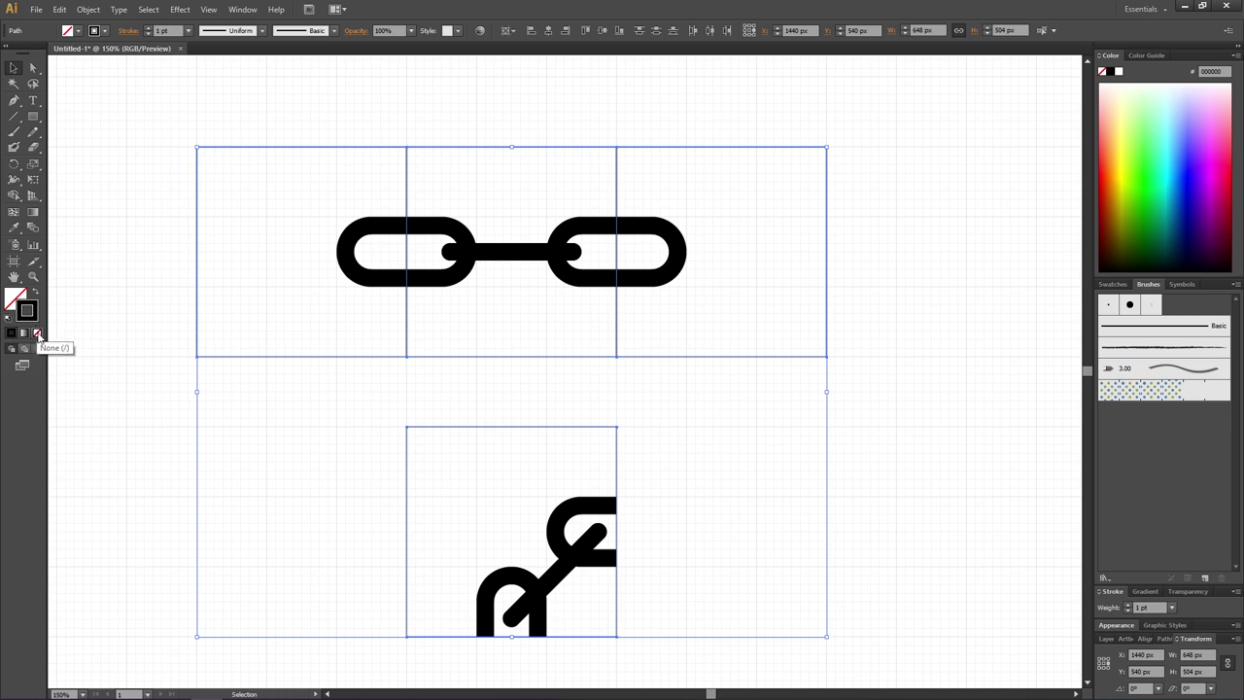
click(37, 333)
click(139, 238)
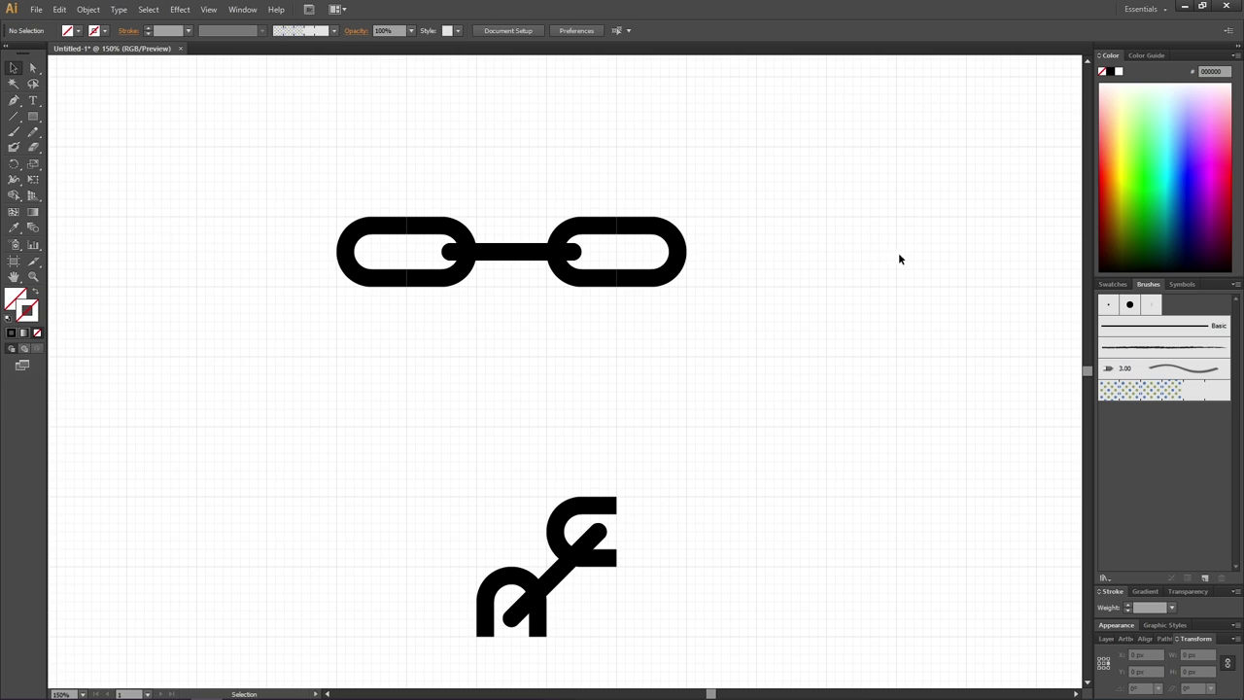
Save the left, middle, right and corner tiles, each with its invisible square, as four separate pattern swatches
click(1113, 286)
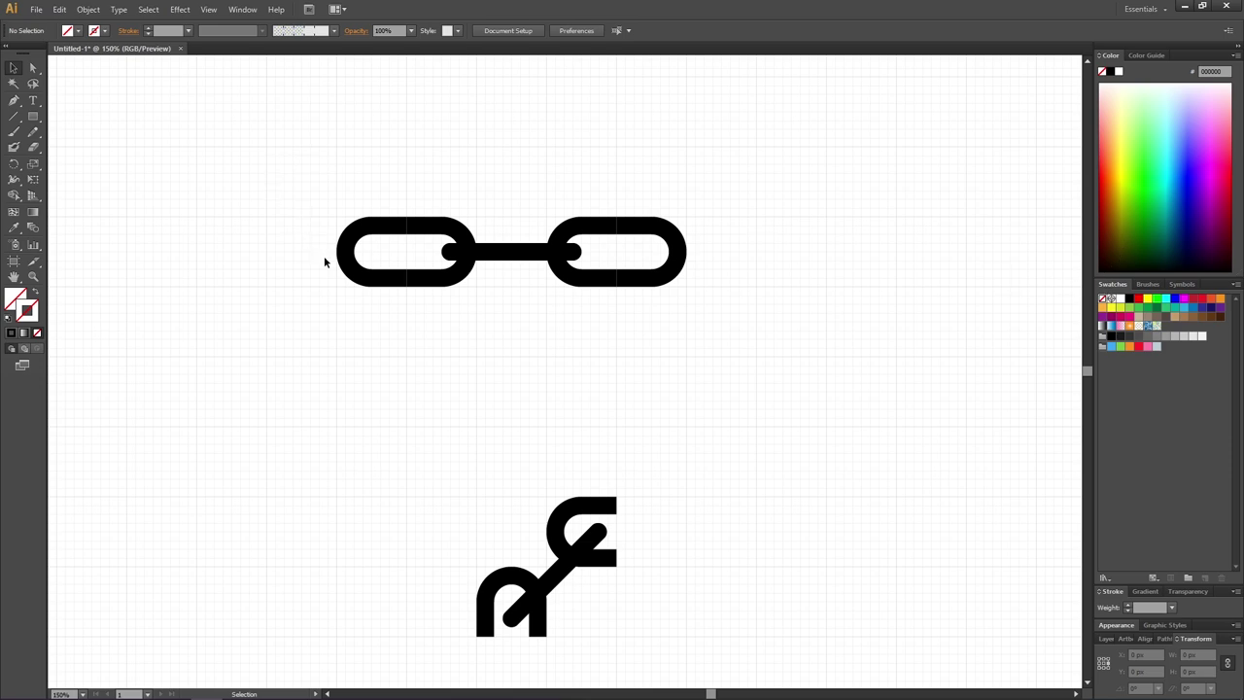
drag(234, 114, 376, 398)
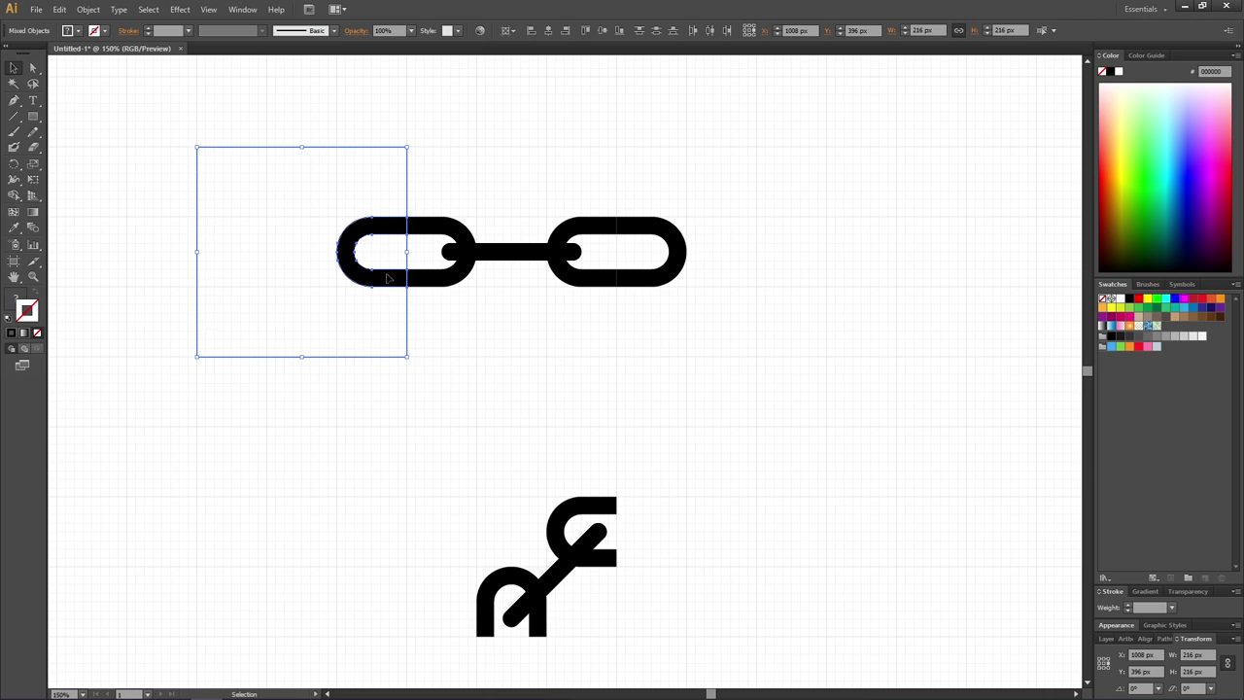
drag(382, 282, 1174, 332)
drag(440, 126, 599, 380)
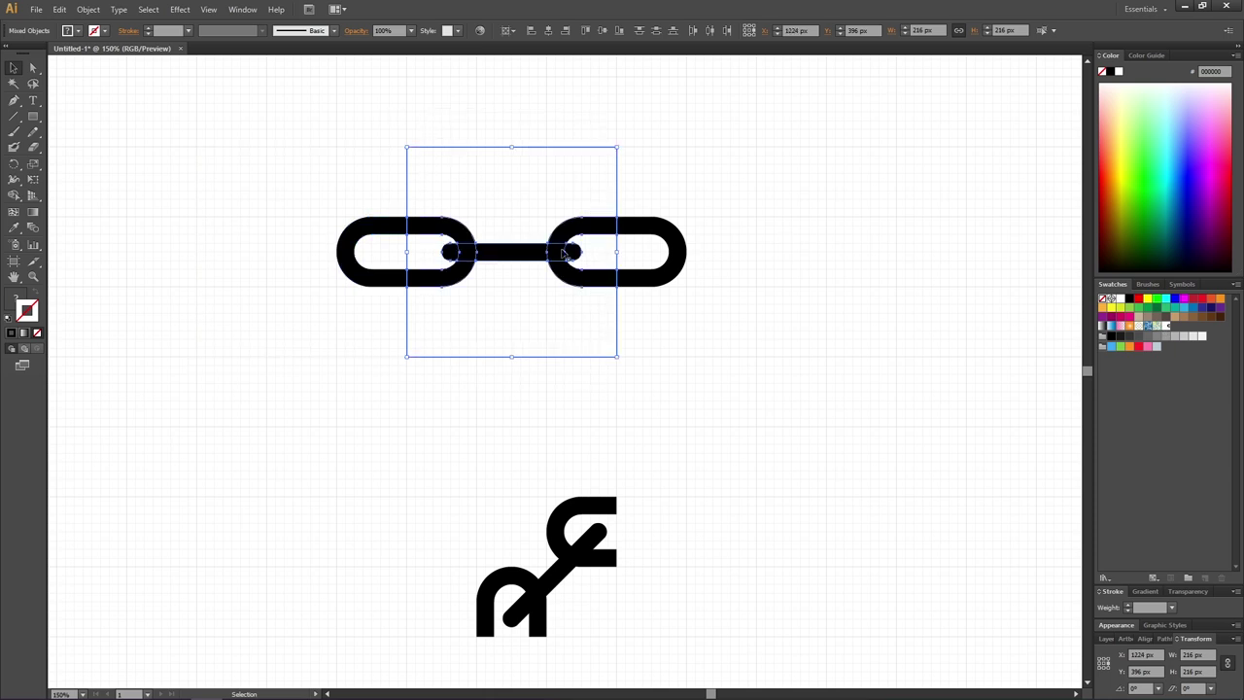
drag(564, 237, 1176, 330)
drag(645, 107, 870, 383)
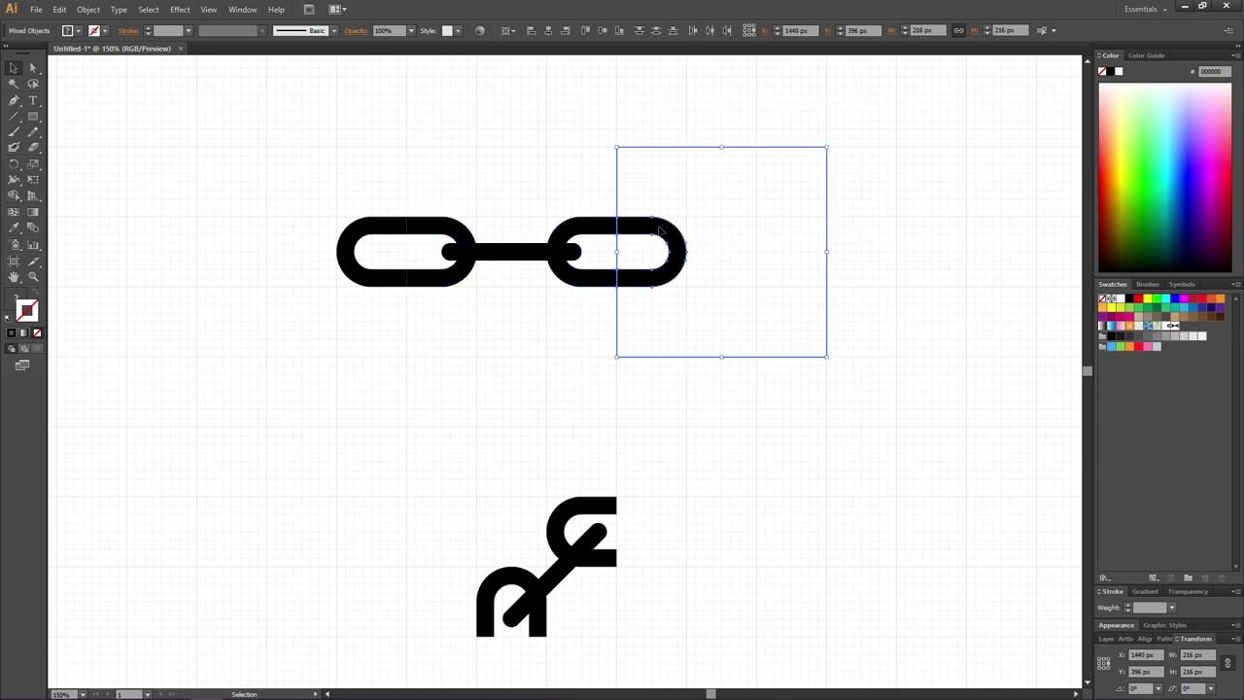
drag(659, 231, 1193, 331)
drag(780, 445, 411, 641)
drag(486, 612, 1192, 331)
click(658, 389)
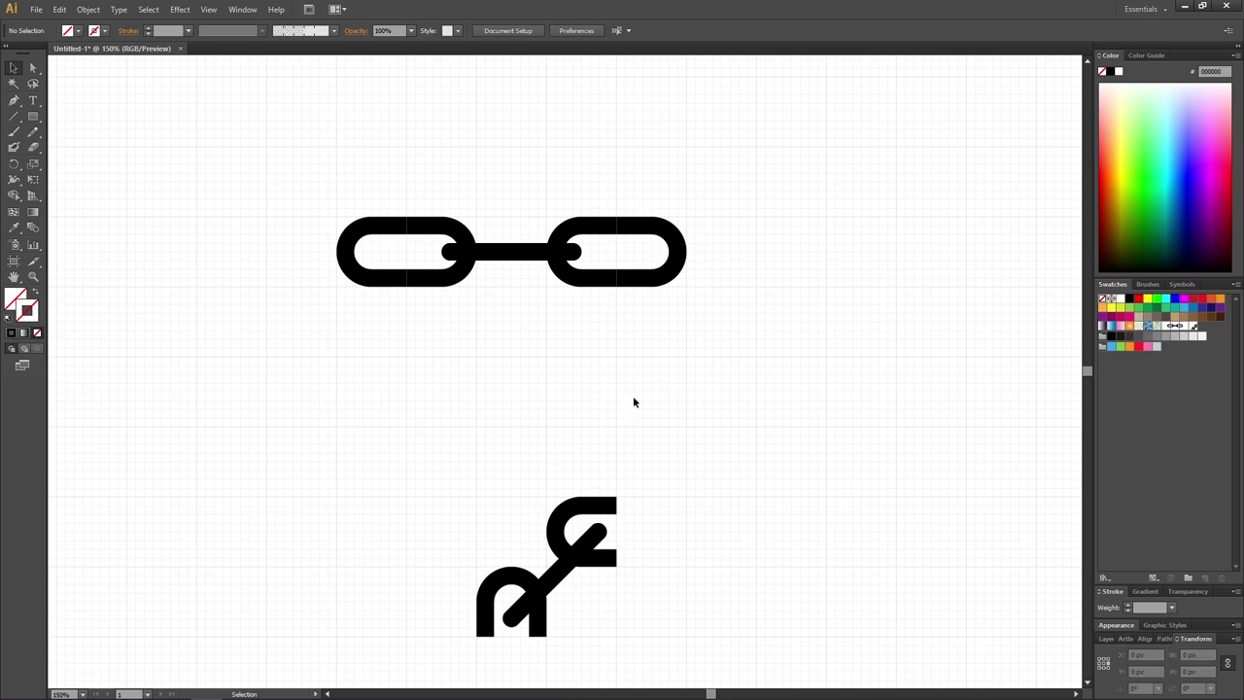
Rename the pattern swatch of the left tile as Beginning and finish editing the pattern
double_click(1166, 328)
click(97, 261)
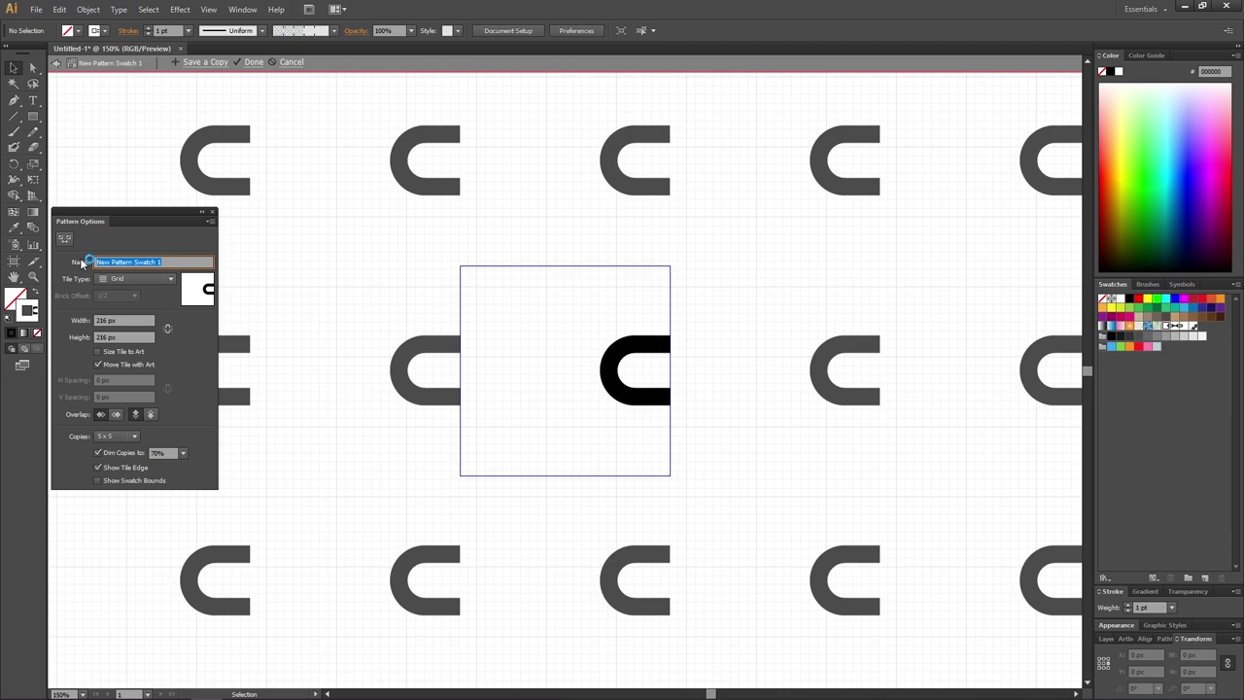
text(Beginning)
key(Return)
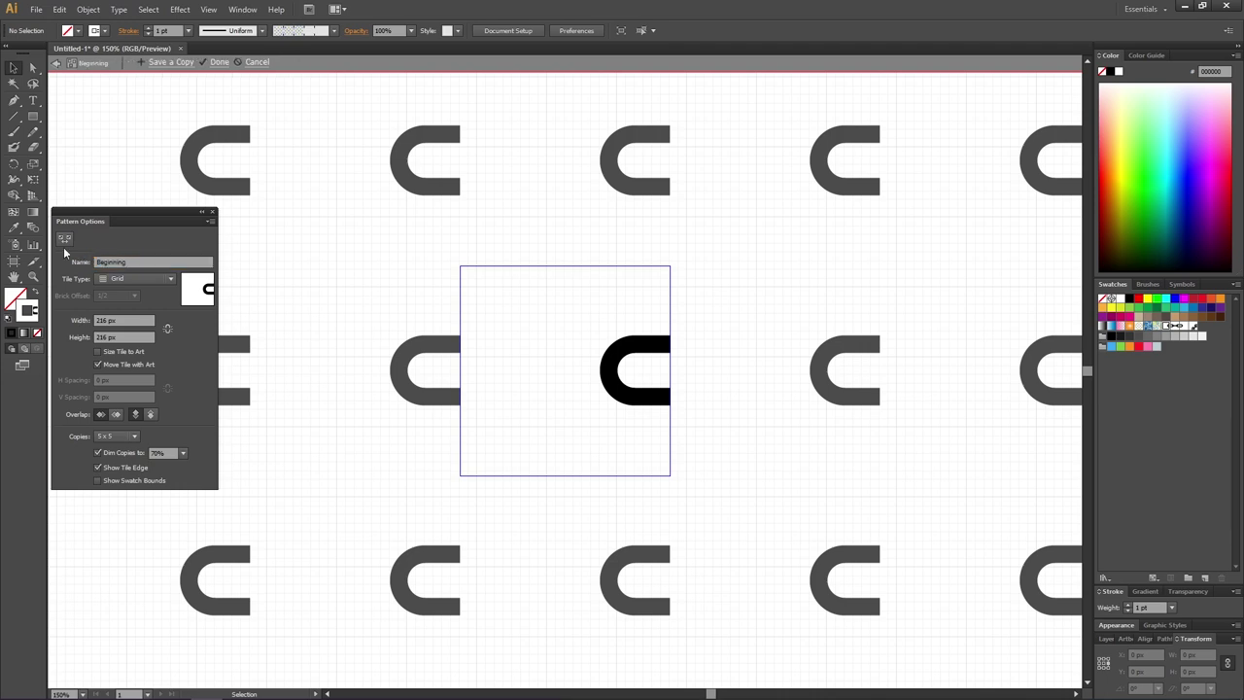
click(217, 64)
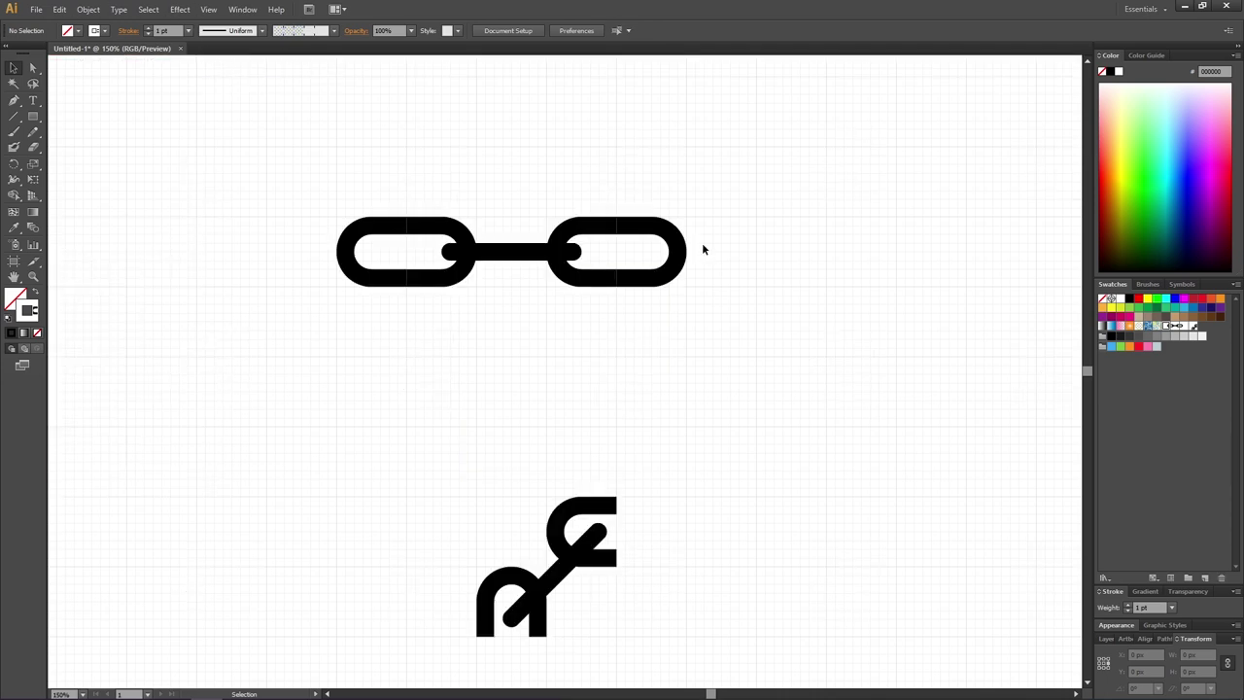
Rename the pattern swatch of the two link halves joined by the straight bar as Middle and finish editing it
double_click(1175, 327)
text(M)
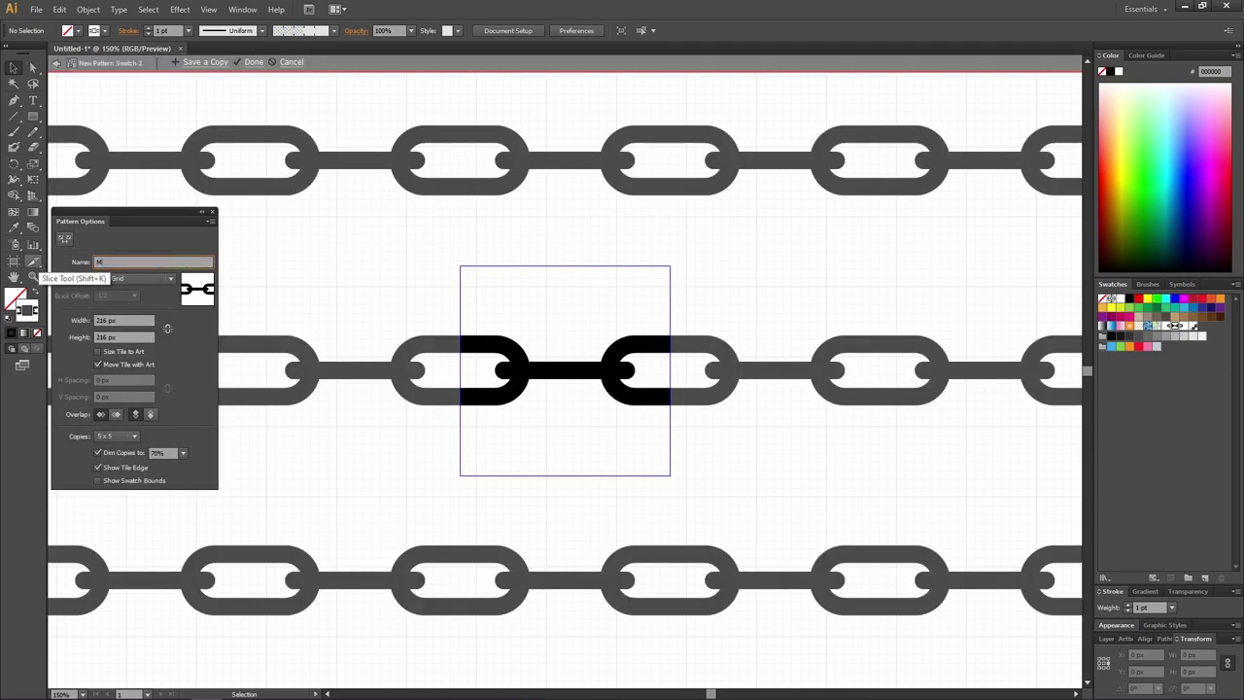
text(iddle)
key(Return)
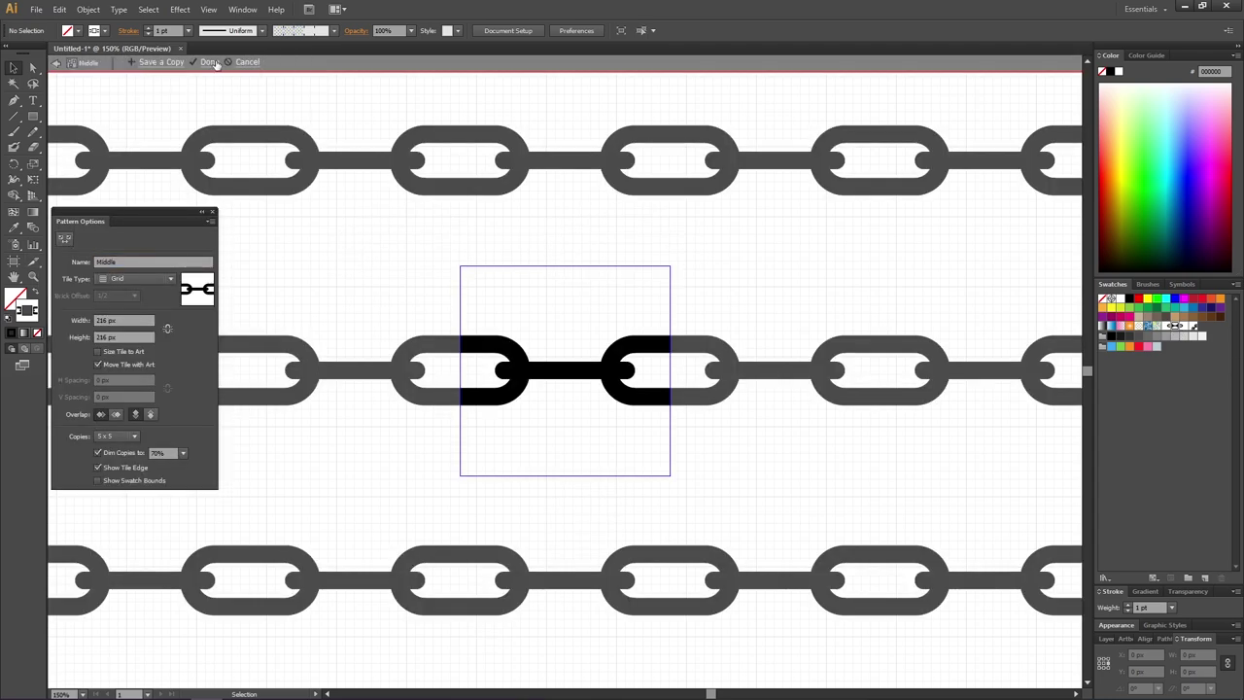
click(218, 64)
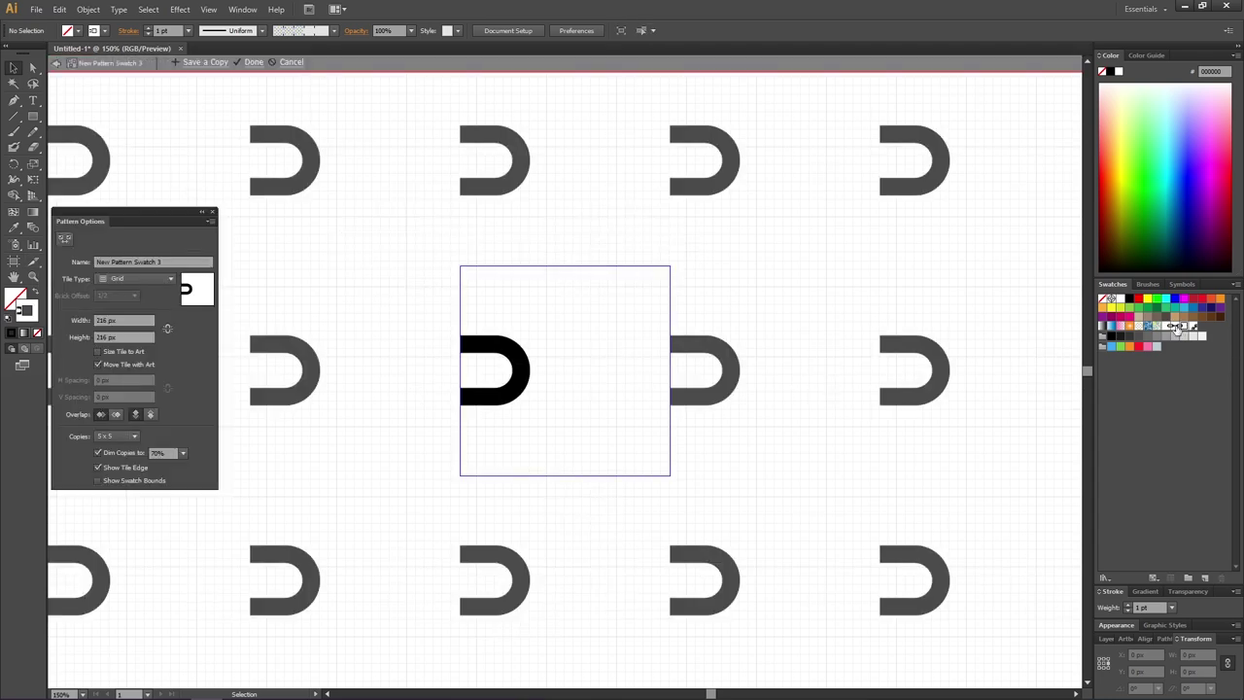
Rename the pattern swatch of the right tile's link half as End and finish editing it
text(E)
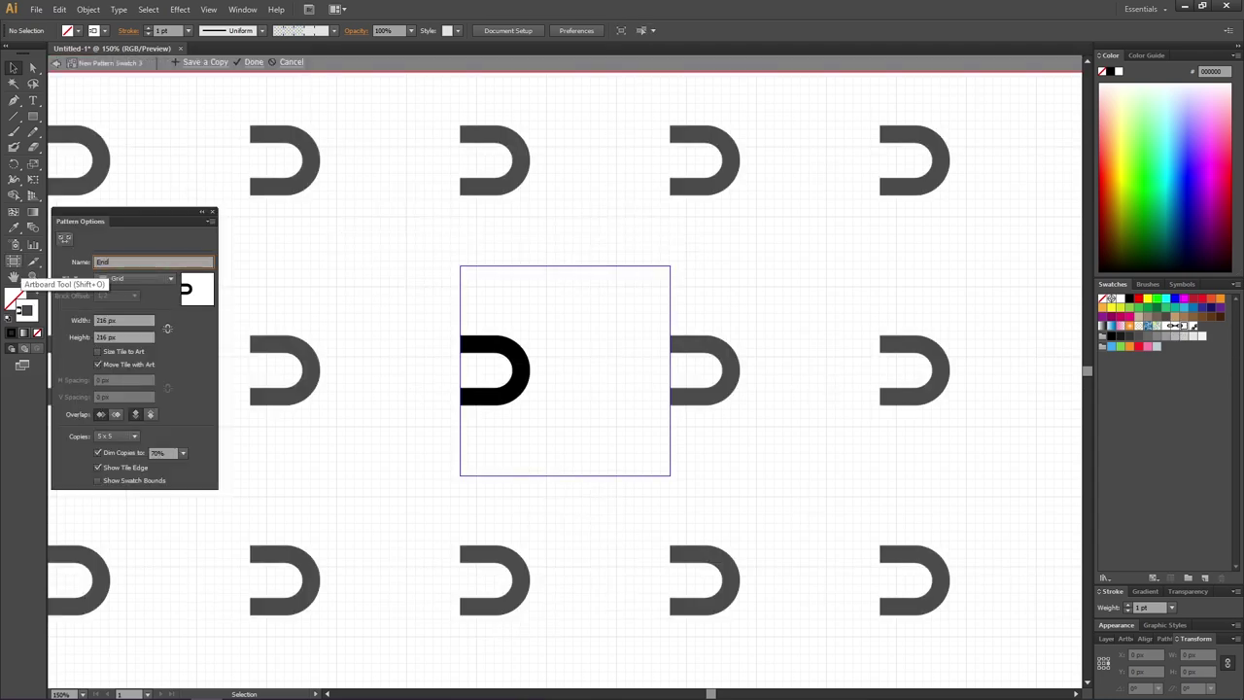
text(nd)
key(Return)
click(193, 64)
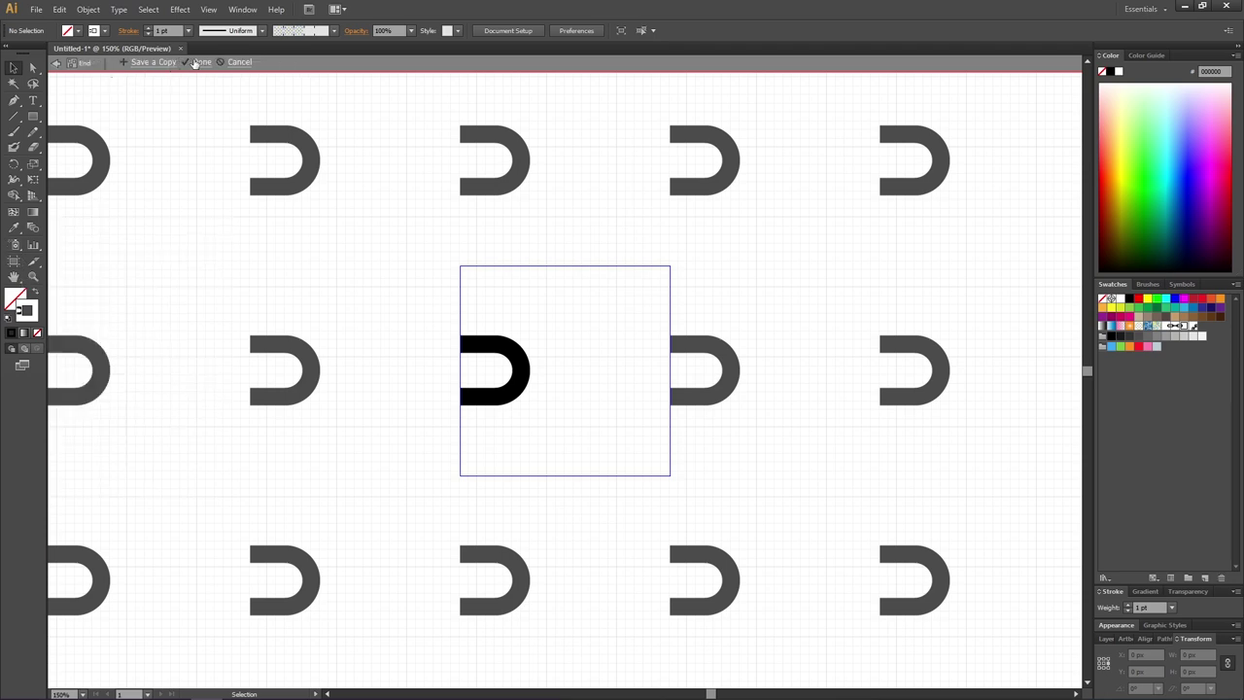
Rename the pattern swatch of the diagonal corner tile as Corner and finish editing the pattern
double_click(1193, 328)
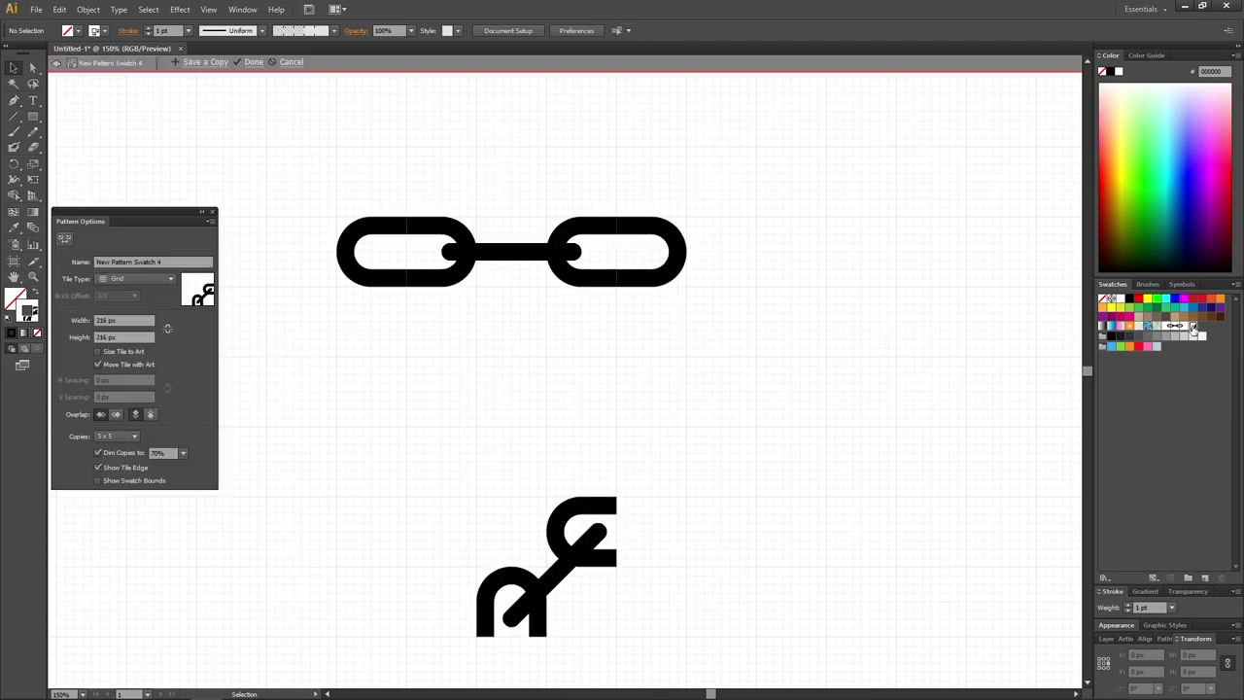
click(183, 264)
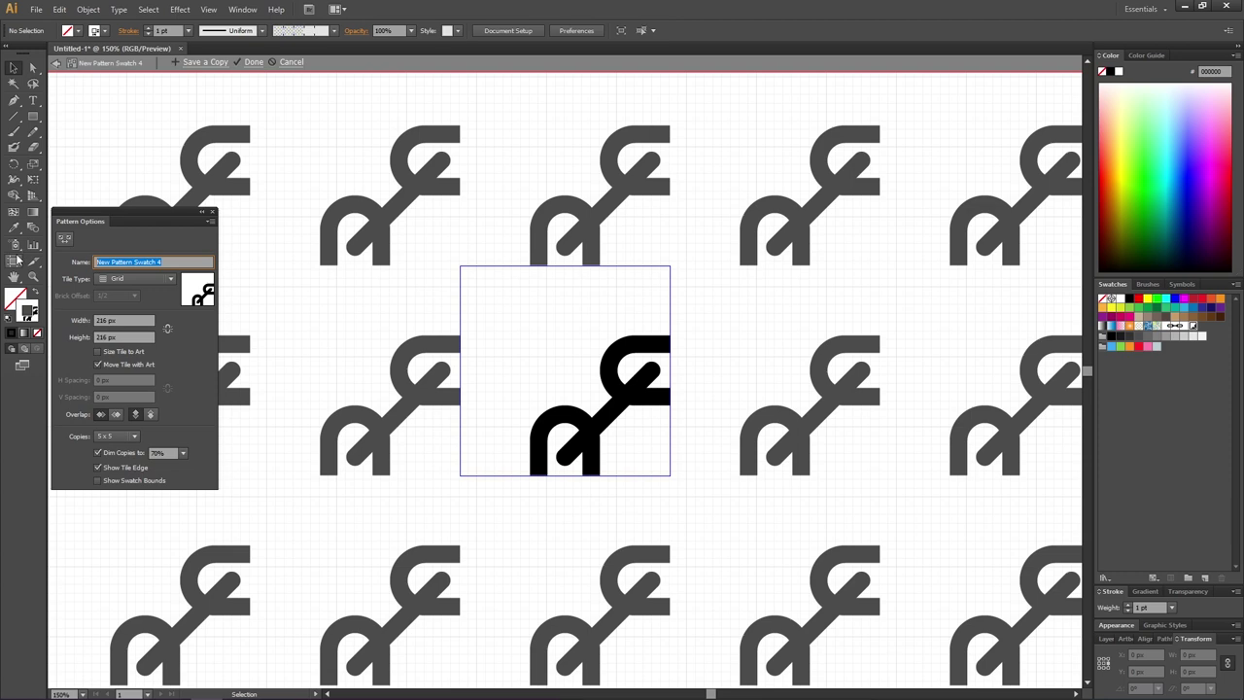
double_click(285, 134)
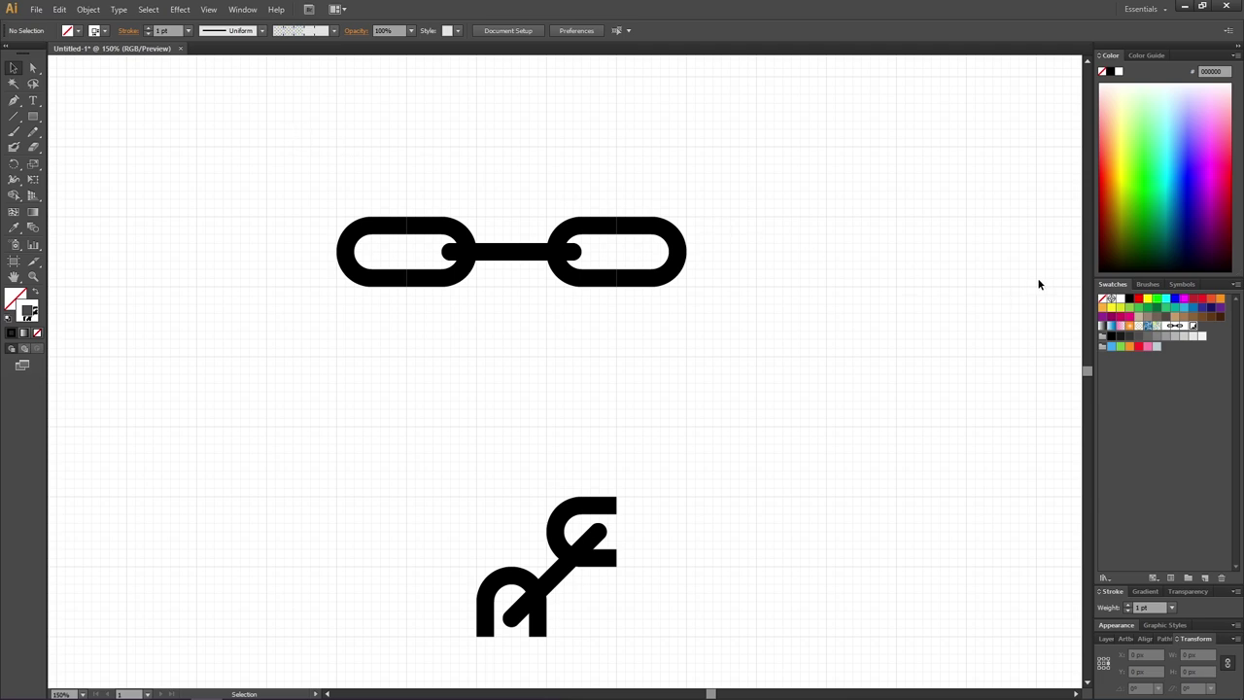
Start a new brush of the Pattern Brush type
click(1148, 285)
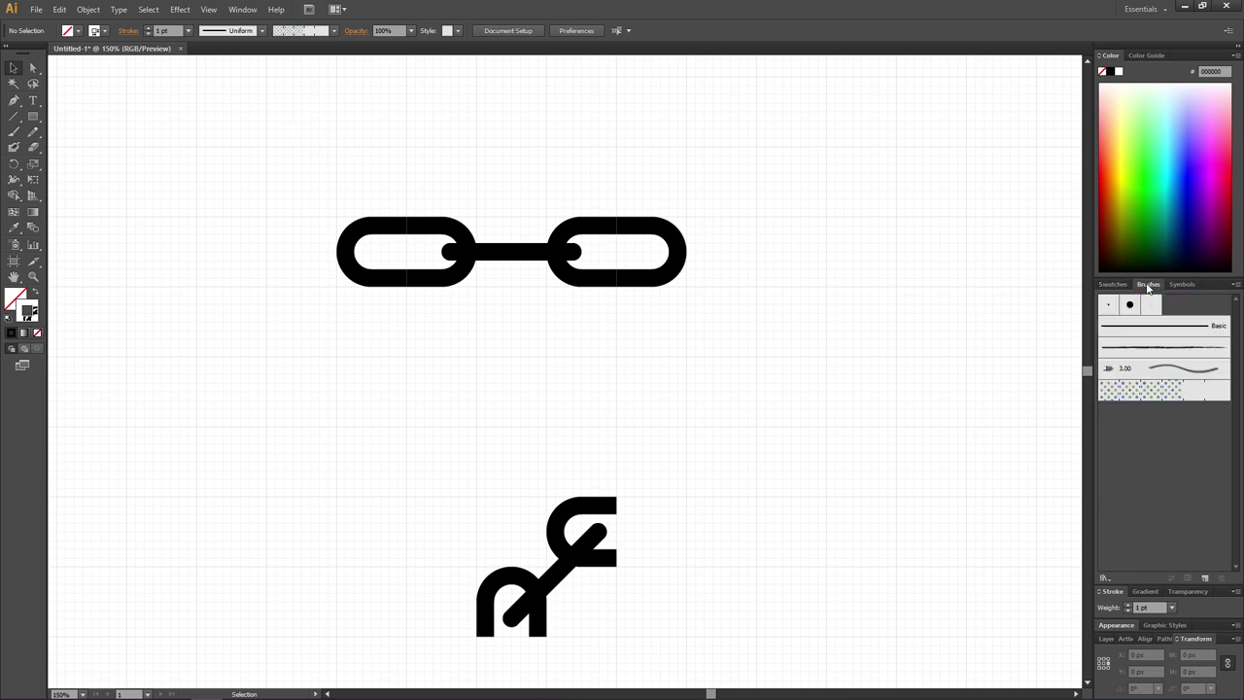
click(1206, 579)
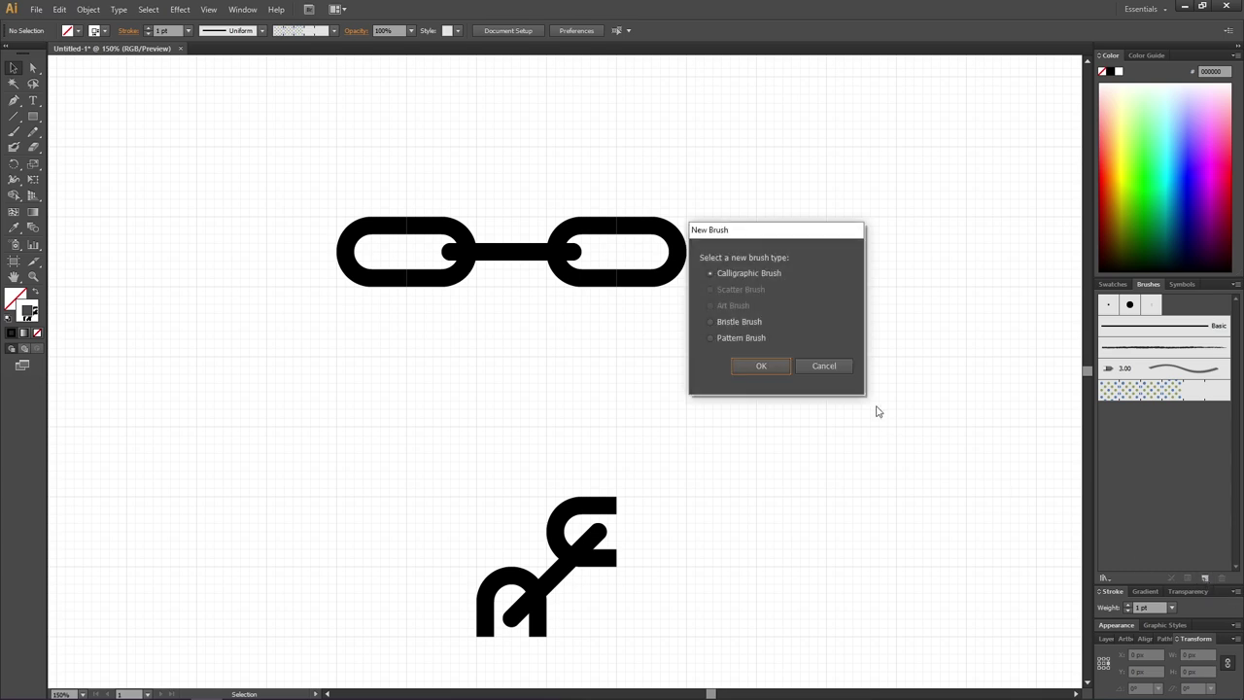
click(710, 338)
click(756, 369)
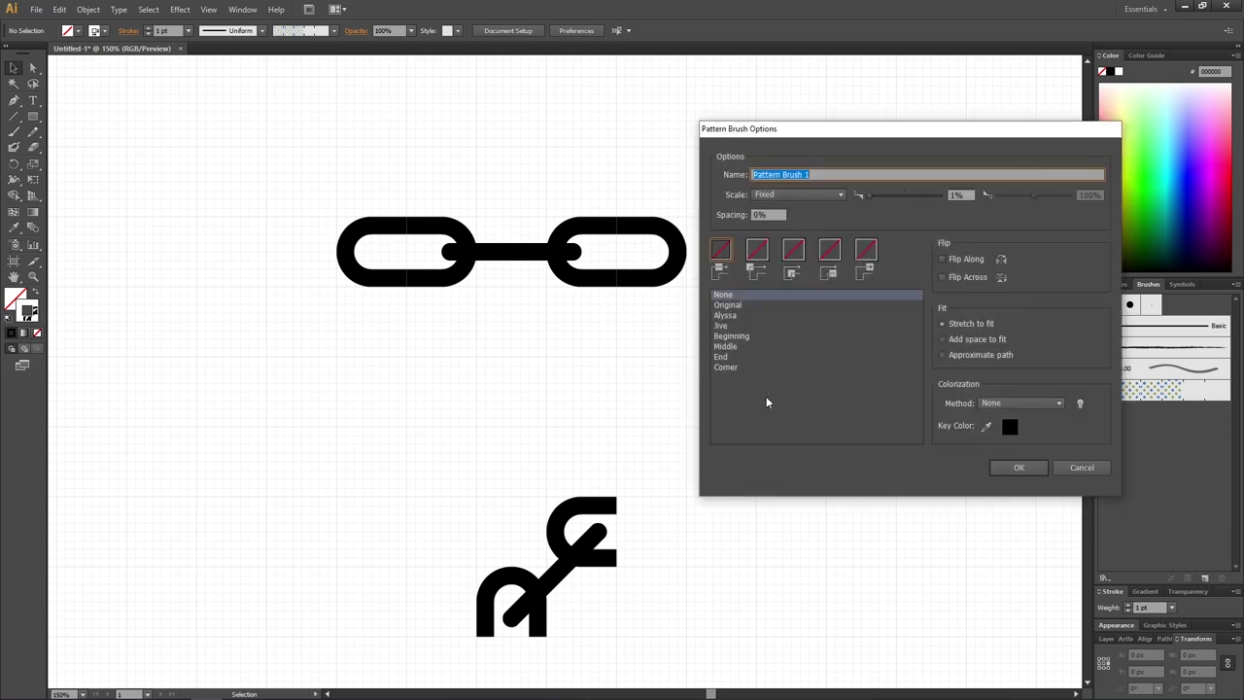
Assign the End swatch to the brush's end tile, Beginning to the start tile and Middle to the side tile
click(866, 251)
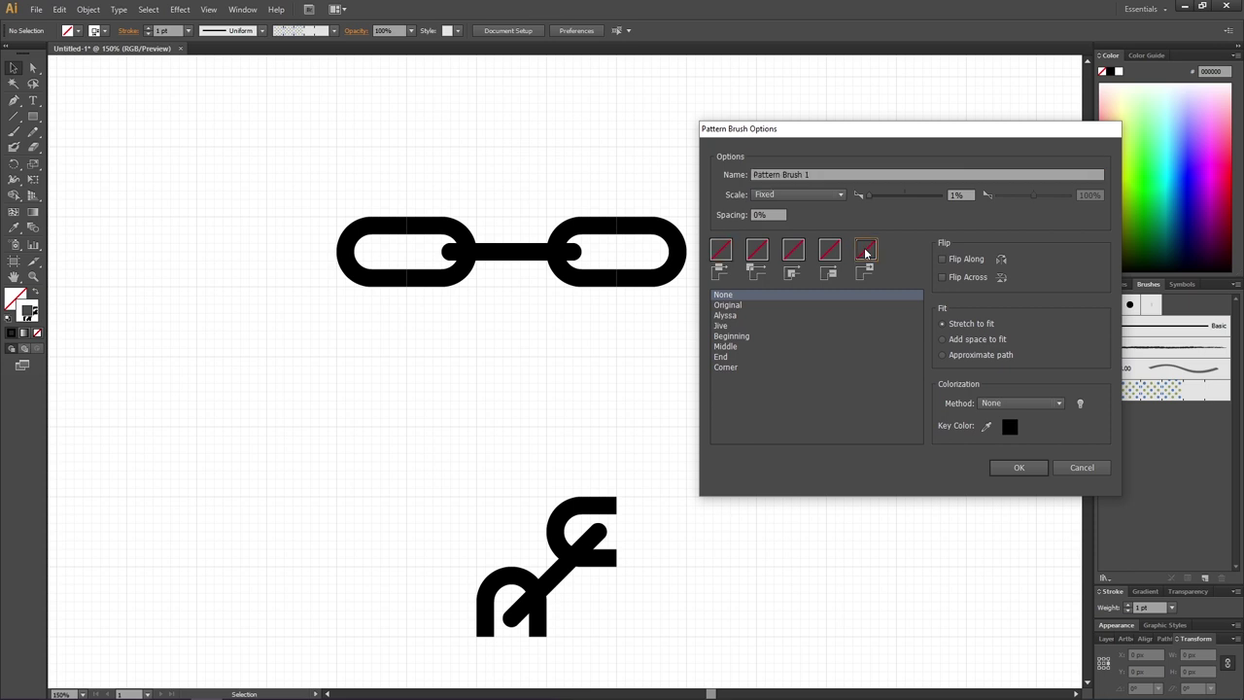
click(723, 357)
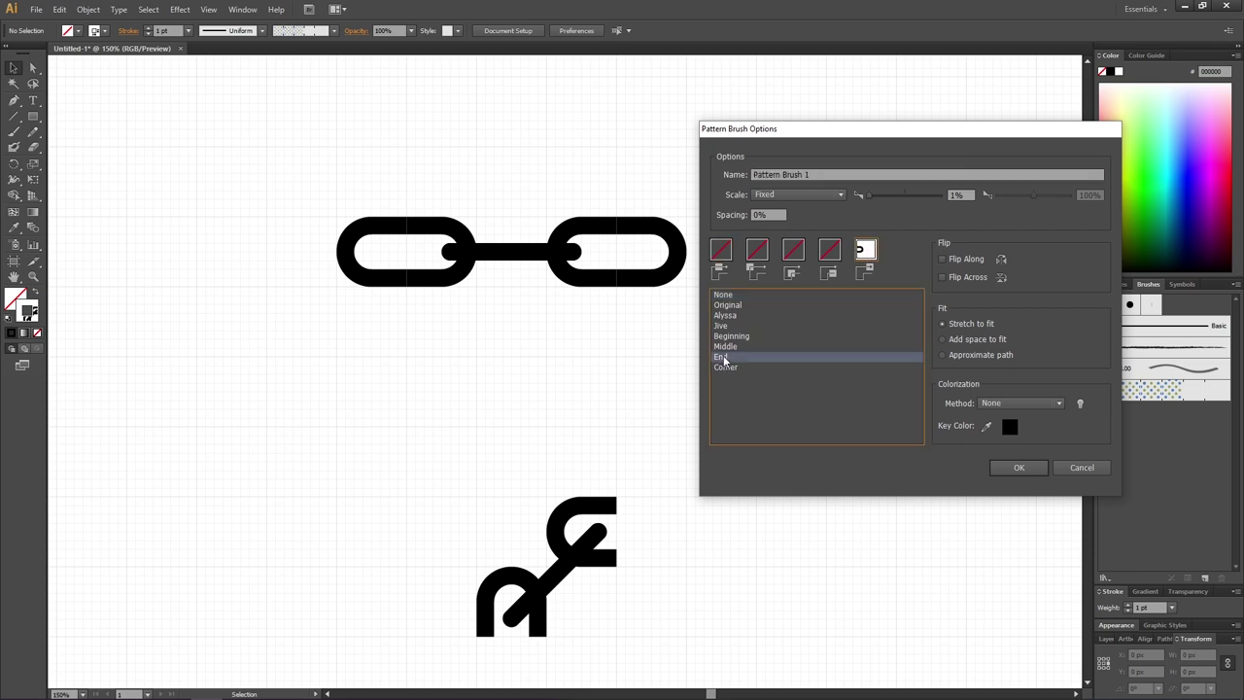
click(829, 253)
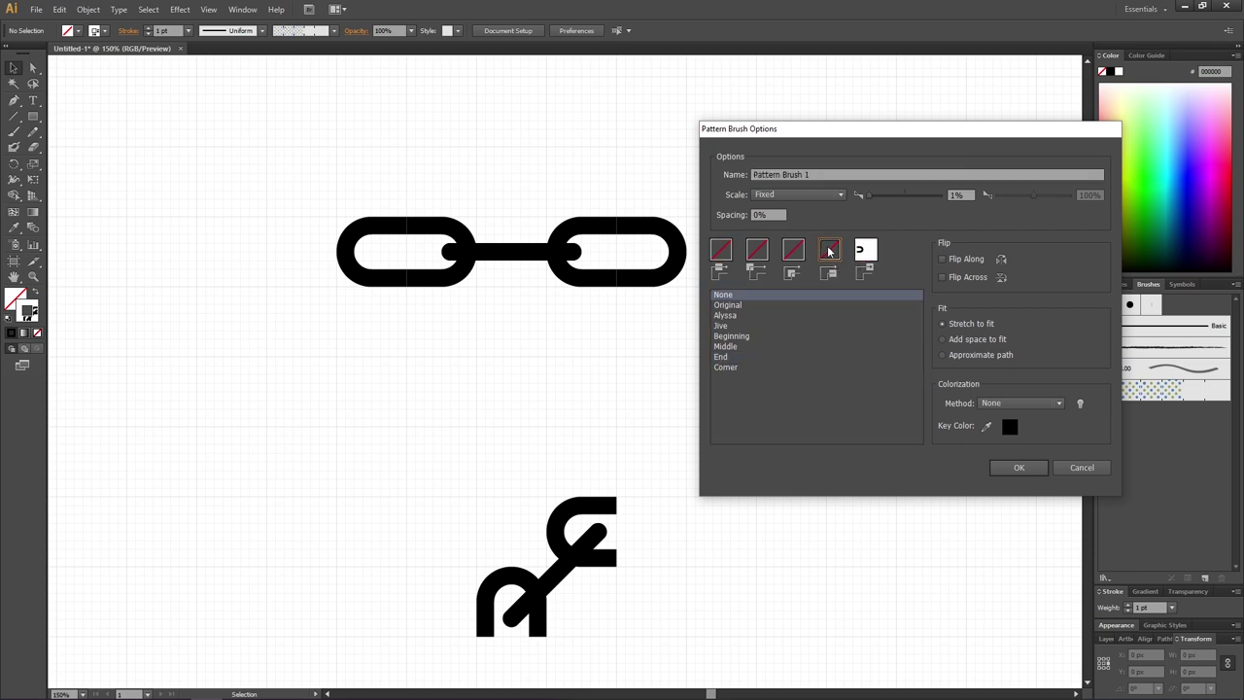
click(733, 336)
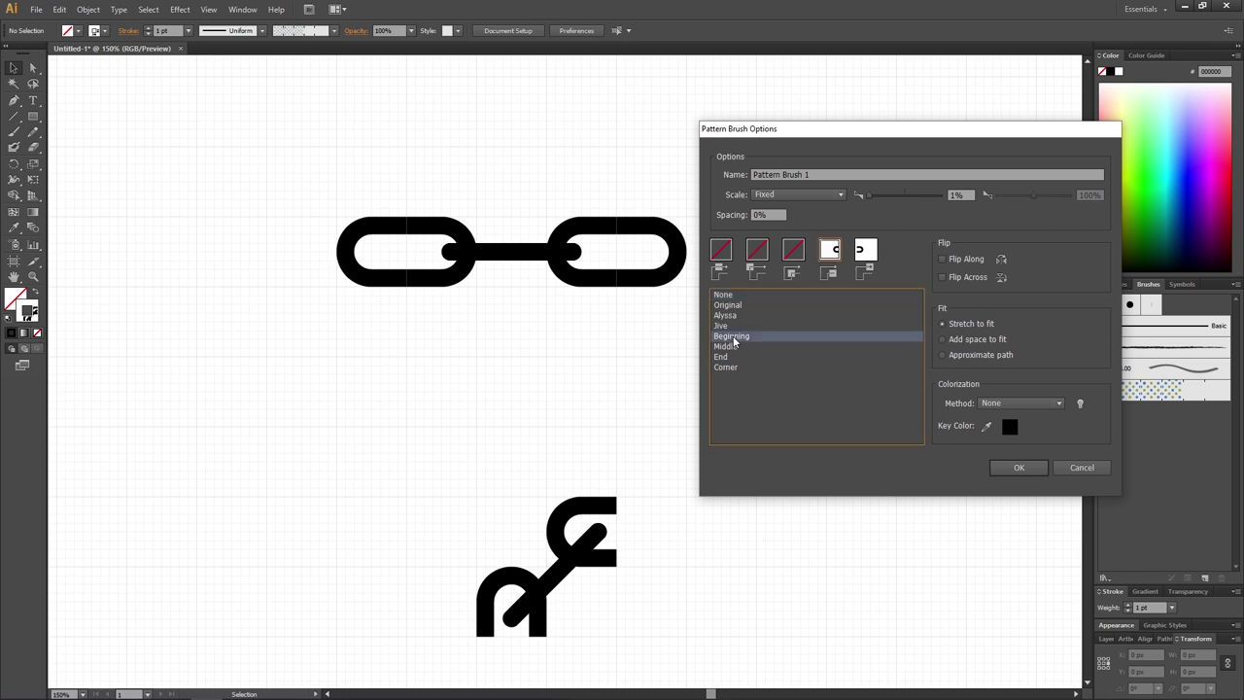
click(722, 250)
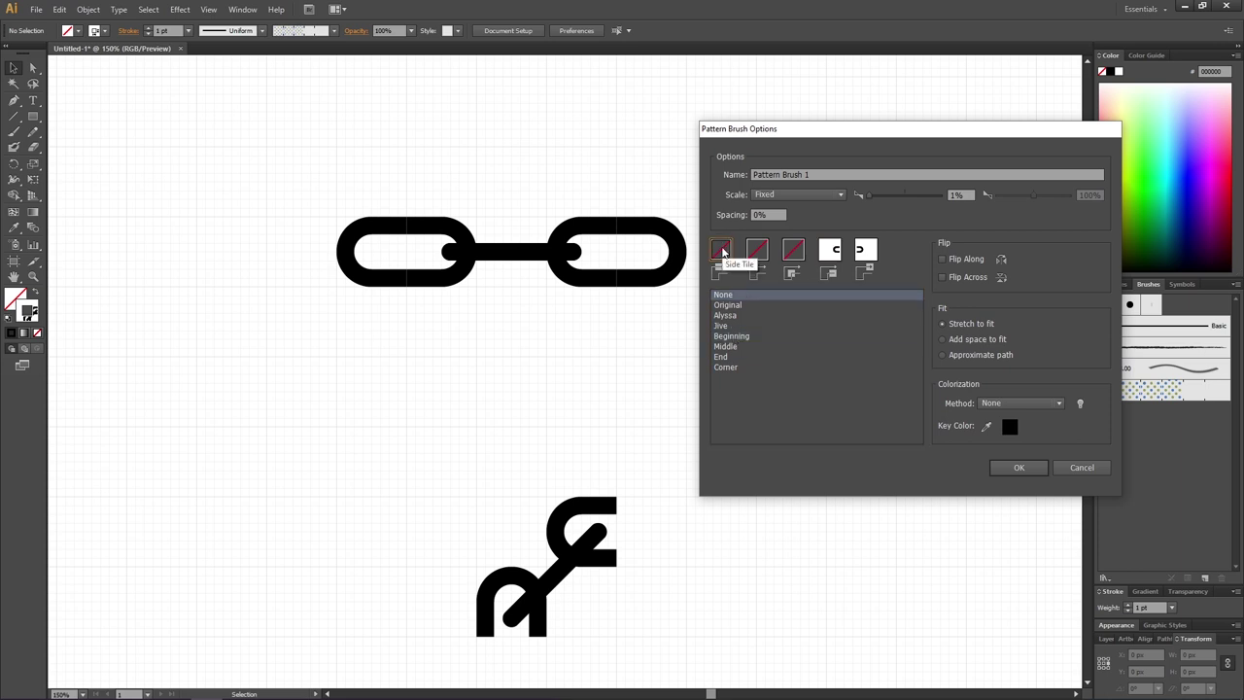
click(726, 347)
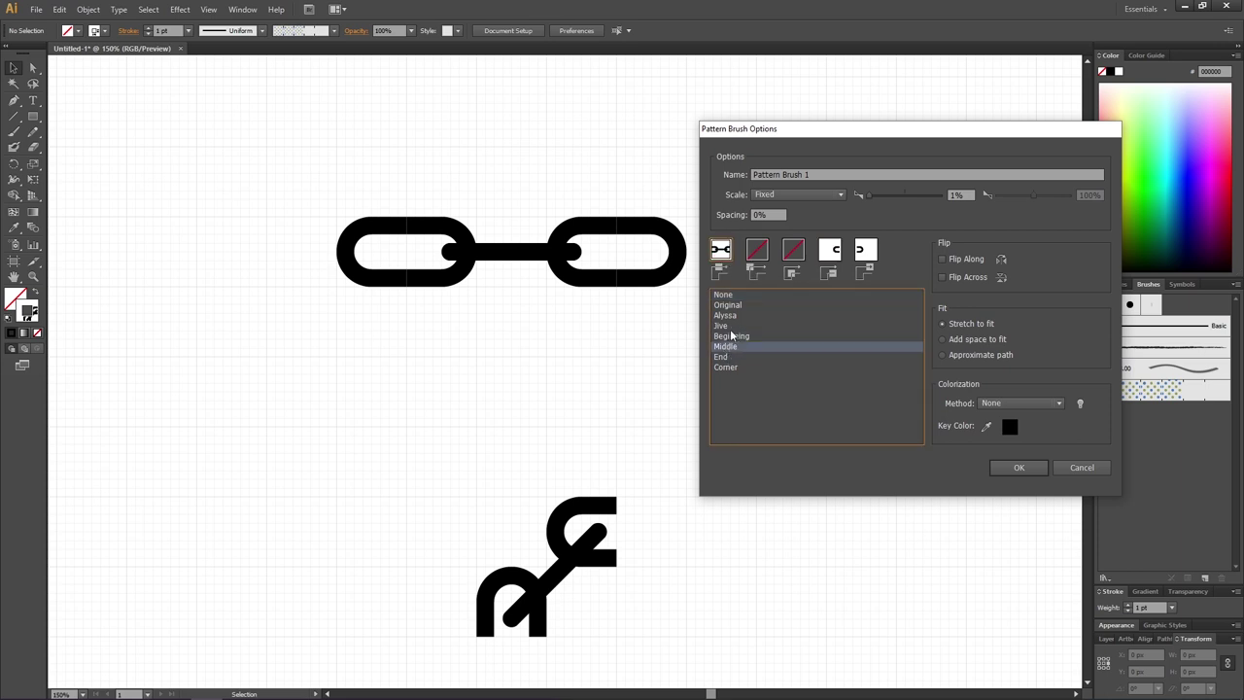
Assign the Corner swatch to both the outer and inner corner tiles of the pattern brush
click(758, 255)
click(726, 367)
click(794, 250)
click(726, 367)
Name the pattern brush Chain Brush, set its colorization method to Hue Shift and create it
drag(809, 175, 670, 186)
text(Chain Brusg)
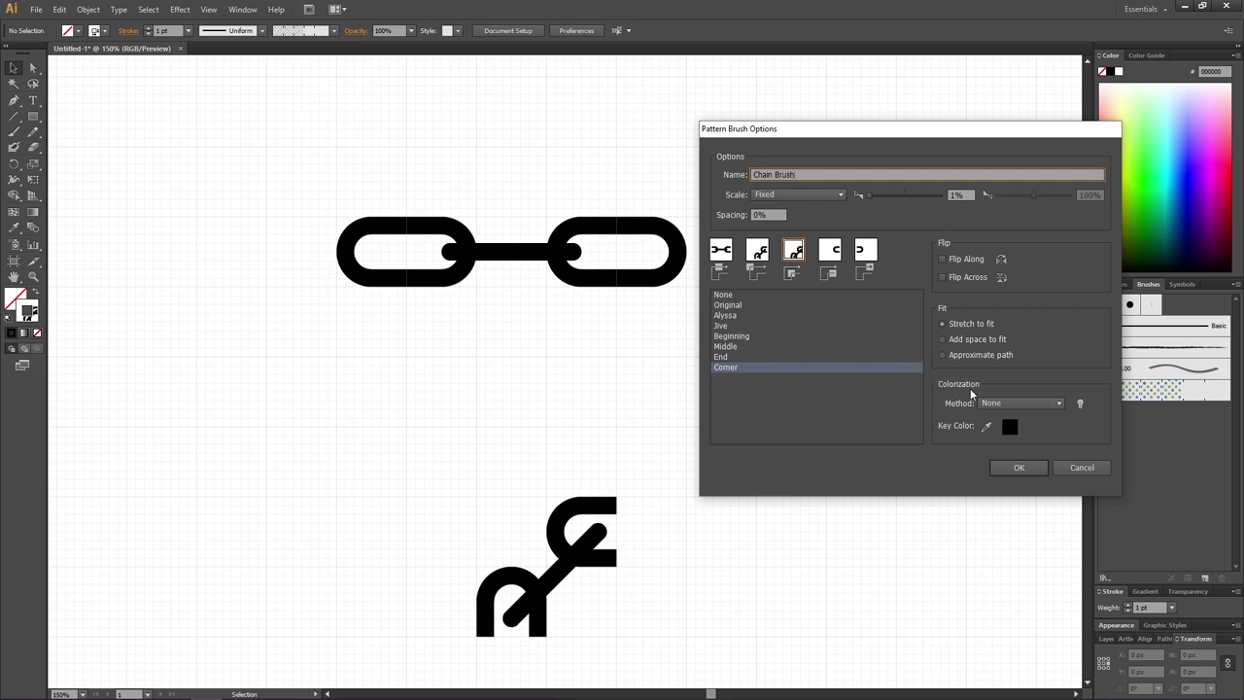
click(1000, 403)
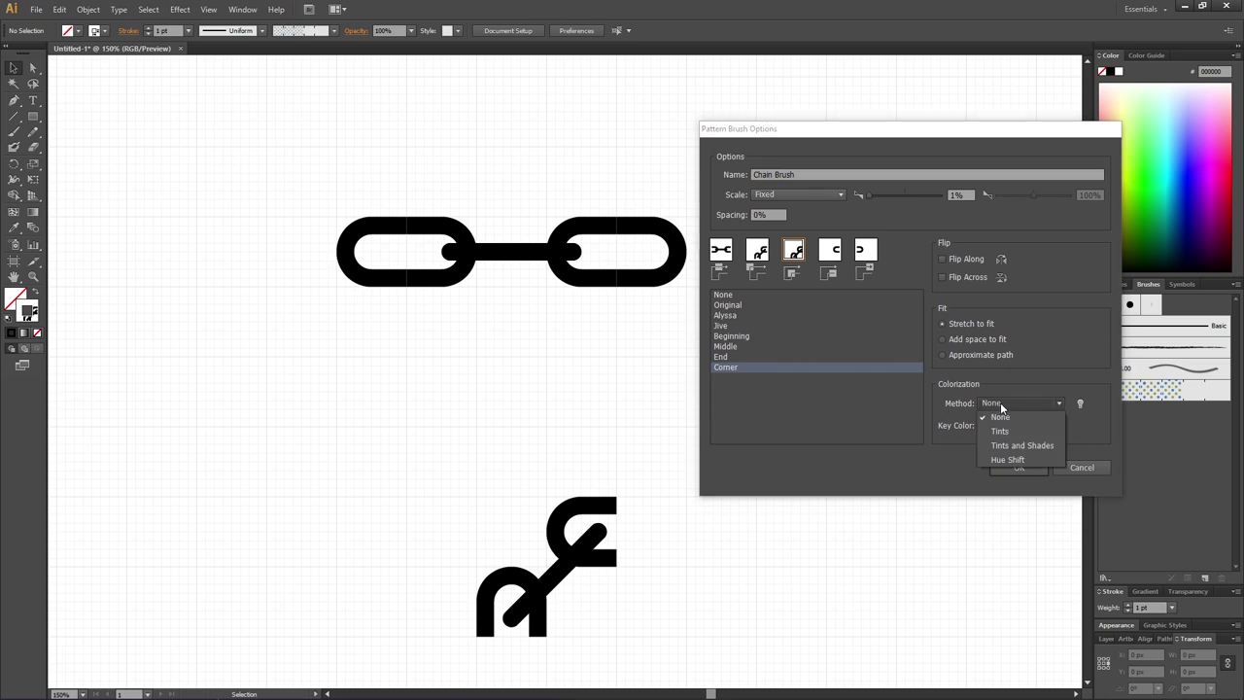
click(1007, 458)
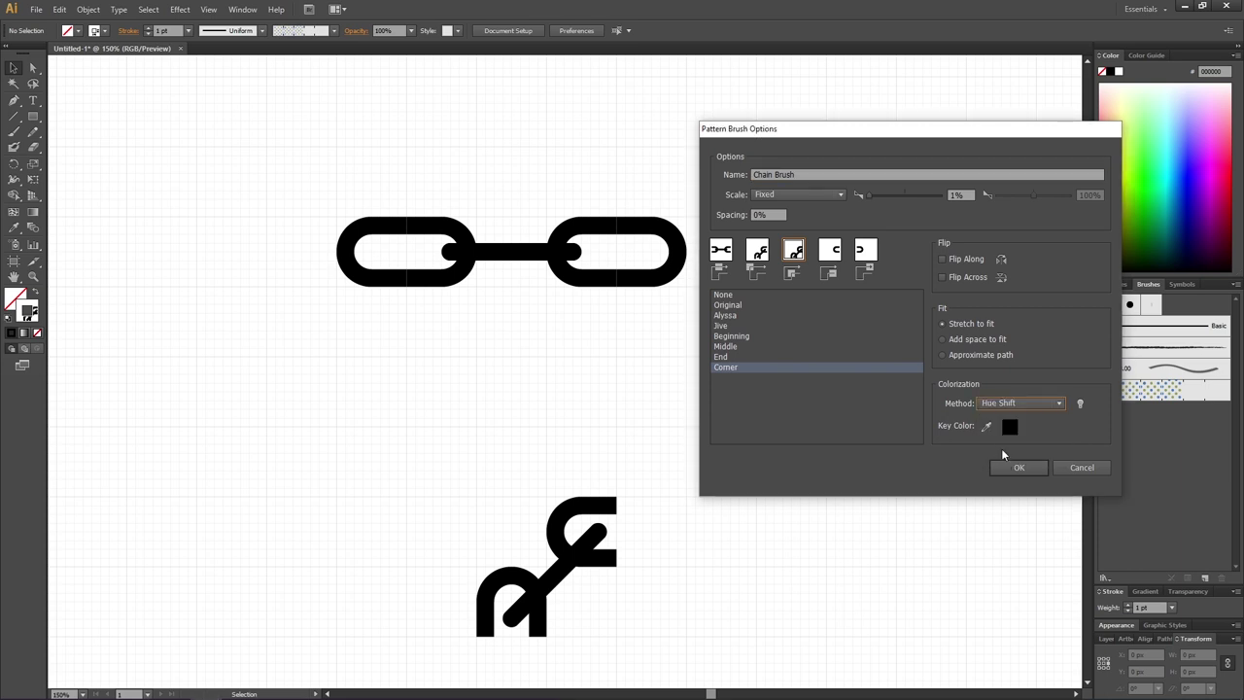
click(1012, 469)
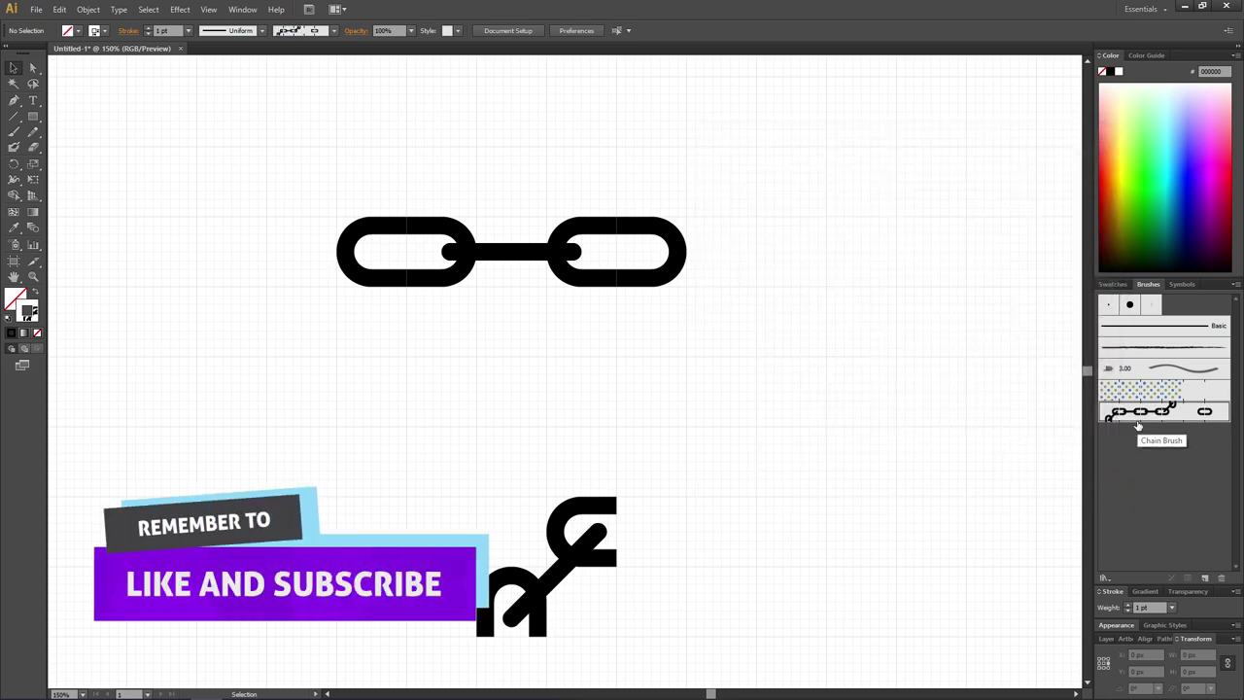
Paint a winding test stroke with the chain brush in the artboard's empty left area, and undo it
key(z)
key(ctrl+minus)
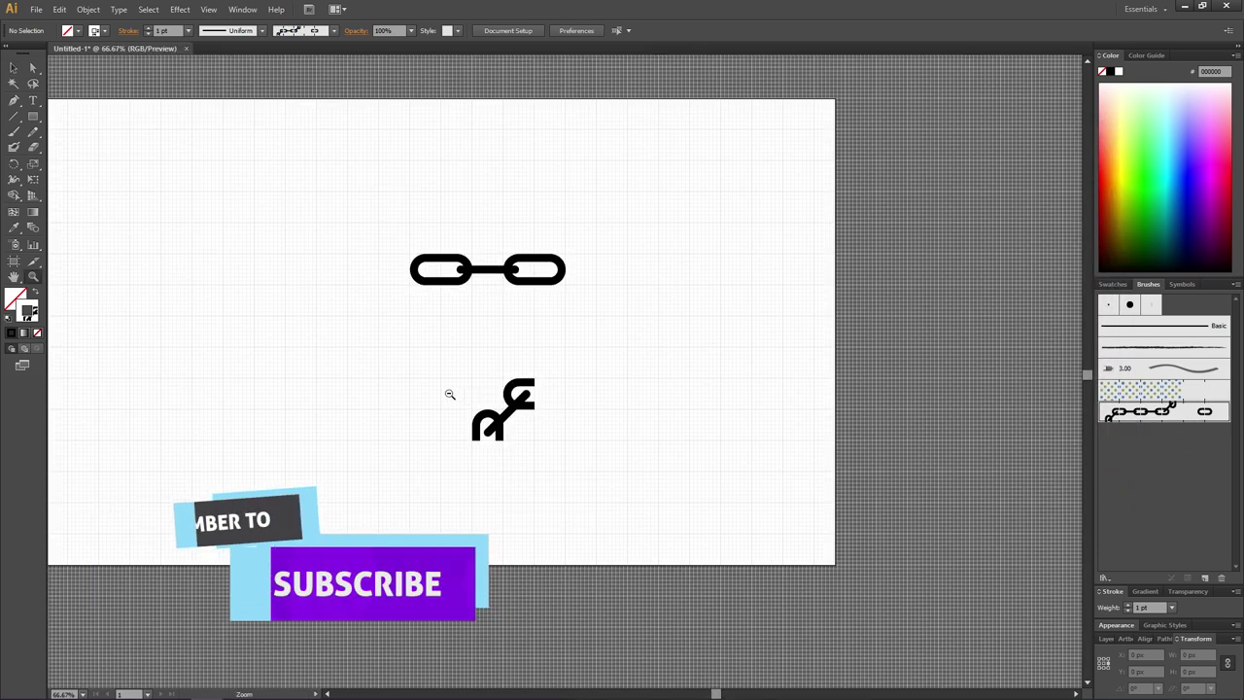
key(ctrl+minus)
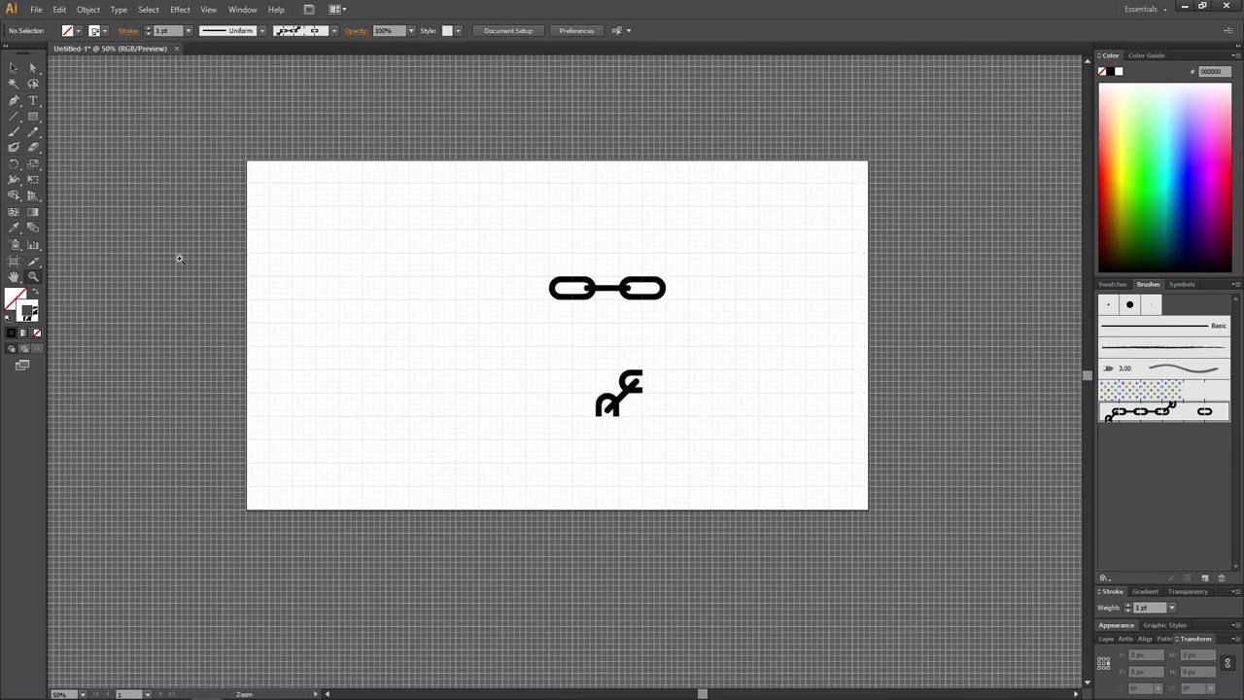
click(14, 133)
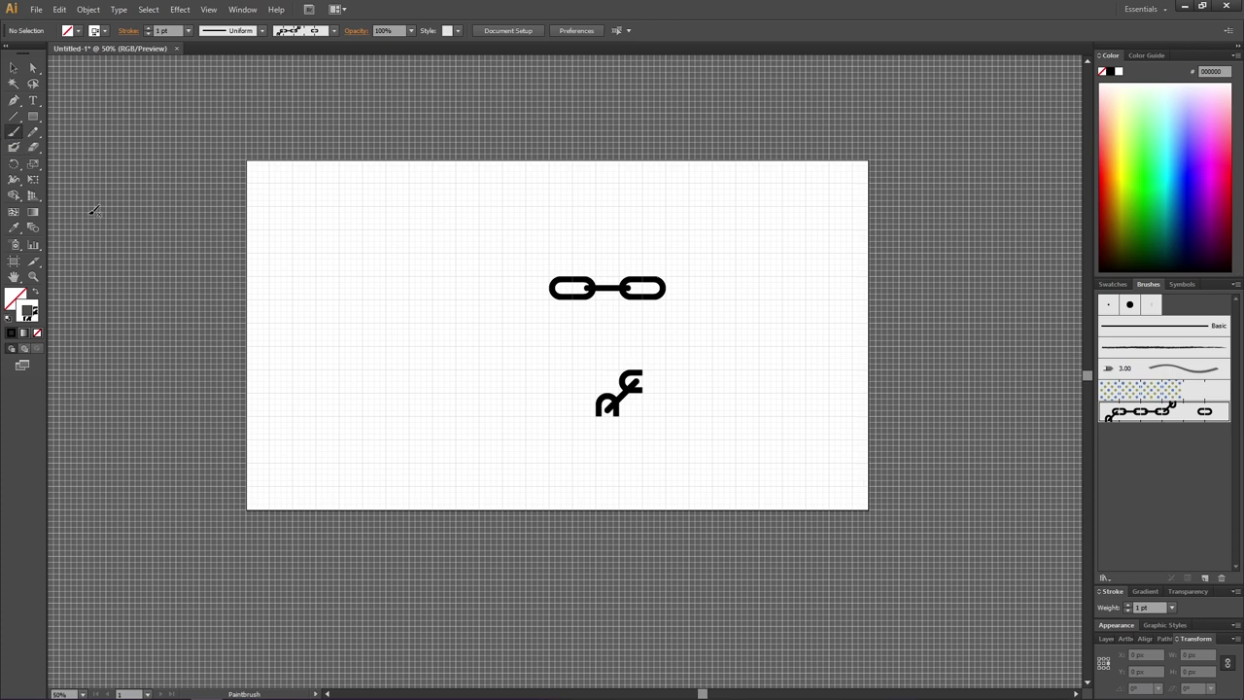
mouse_move(250, 493)
mouse_down()
mouse_move(394, 486)
mouse_move(416, 433)
mouse_move(296, 387)
mouse_move(299, 295)
mouse_move(417, 238)
mouse_move(512, 167)
mouse_up()
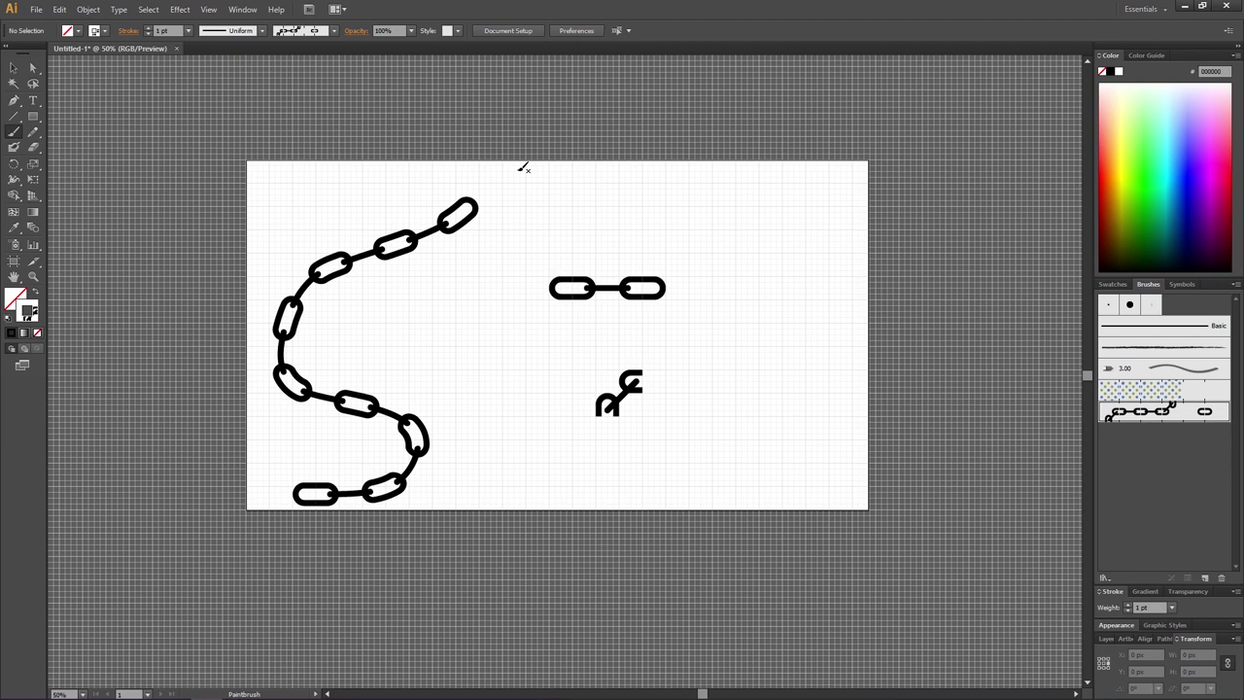
key(ctrl+z)
Draw a 576 by 576 px square in the artboard's empty left area and apply Chain Brush to its outline
click(33, 117)
drag(286, 215, 474, 398)
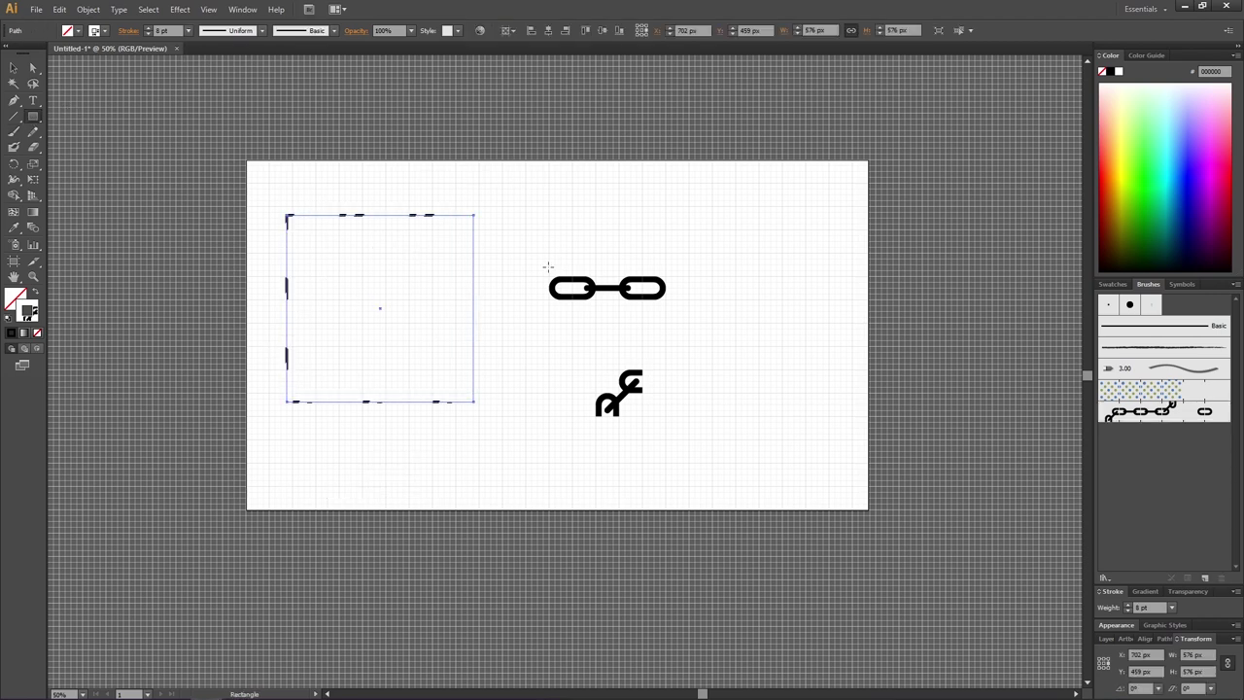
click(1144, 418)
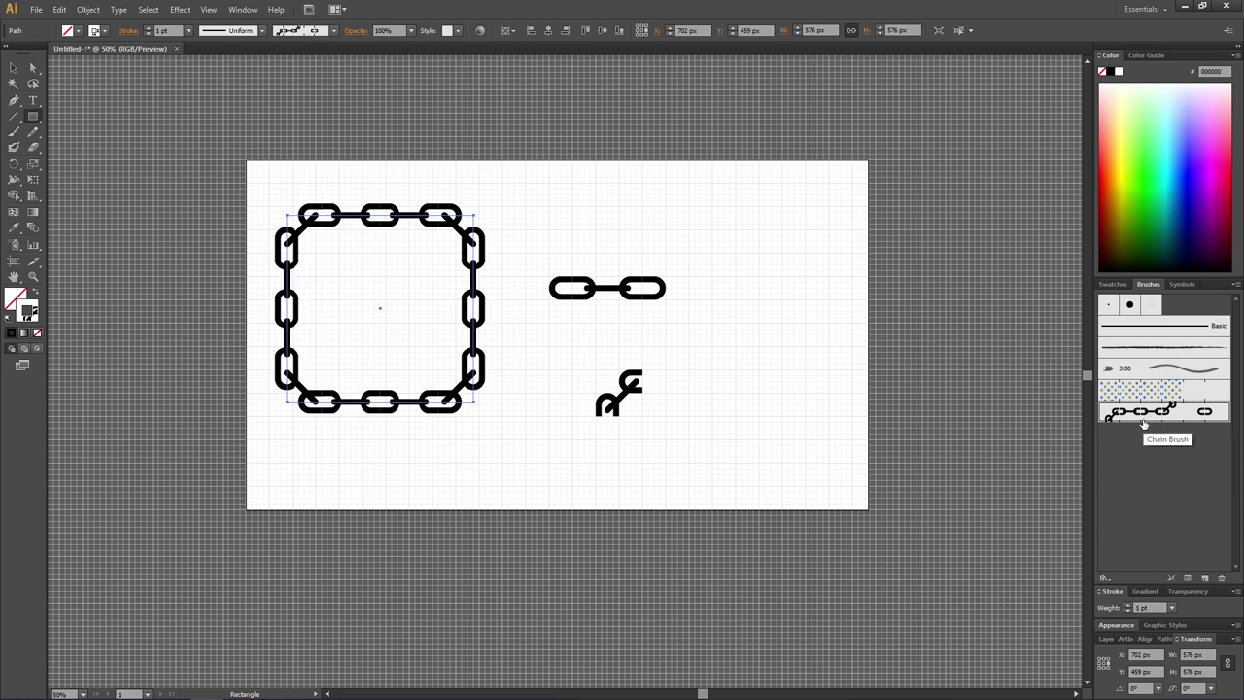
Open and confirm the Chain Brush options, and colour the square's chain stroke green
double_click(1142, 419)
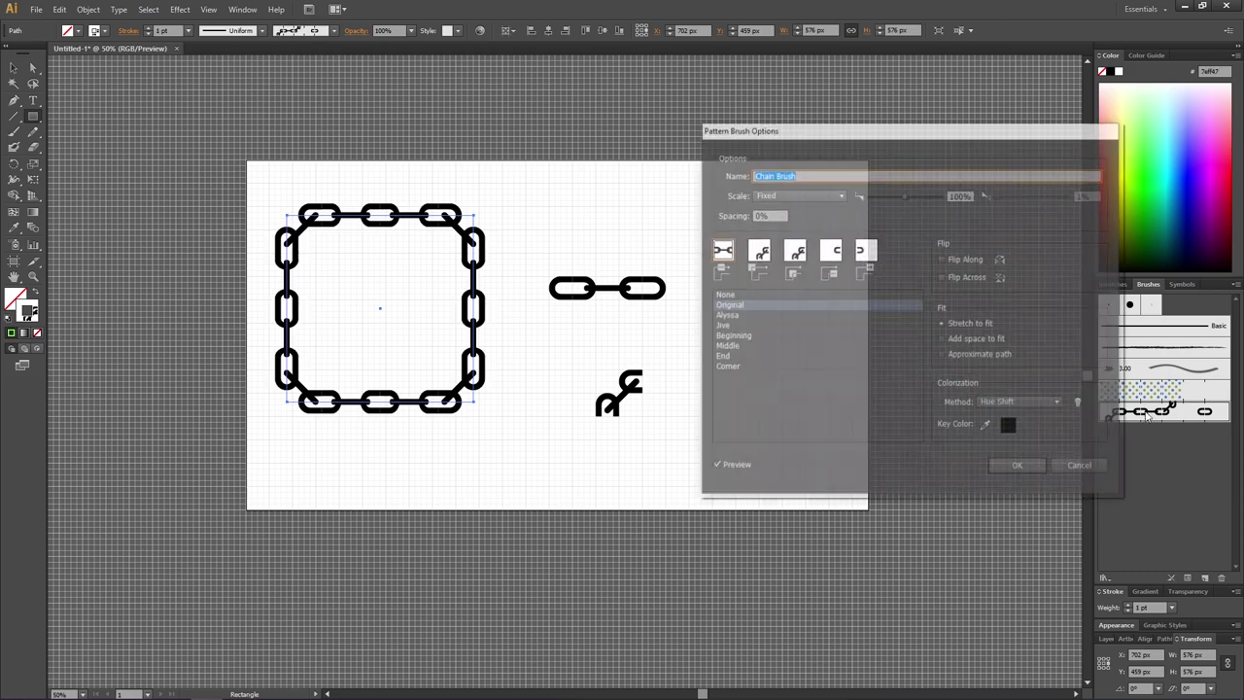
key(Return)
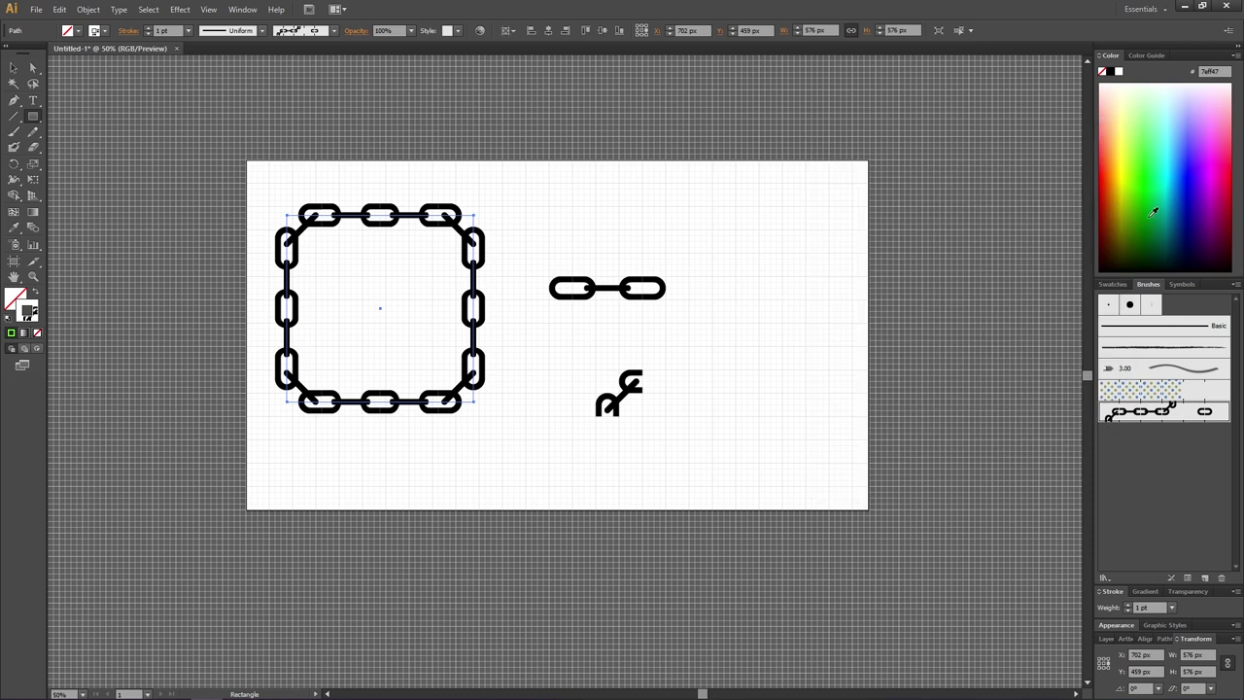
drag(1175, 170, 1142, 202)
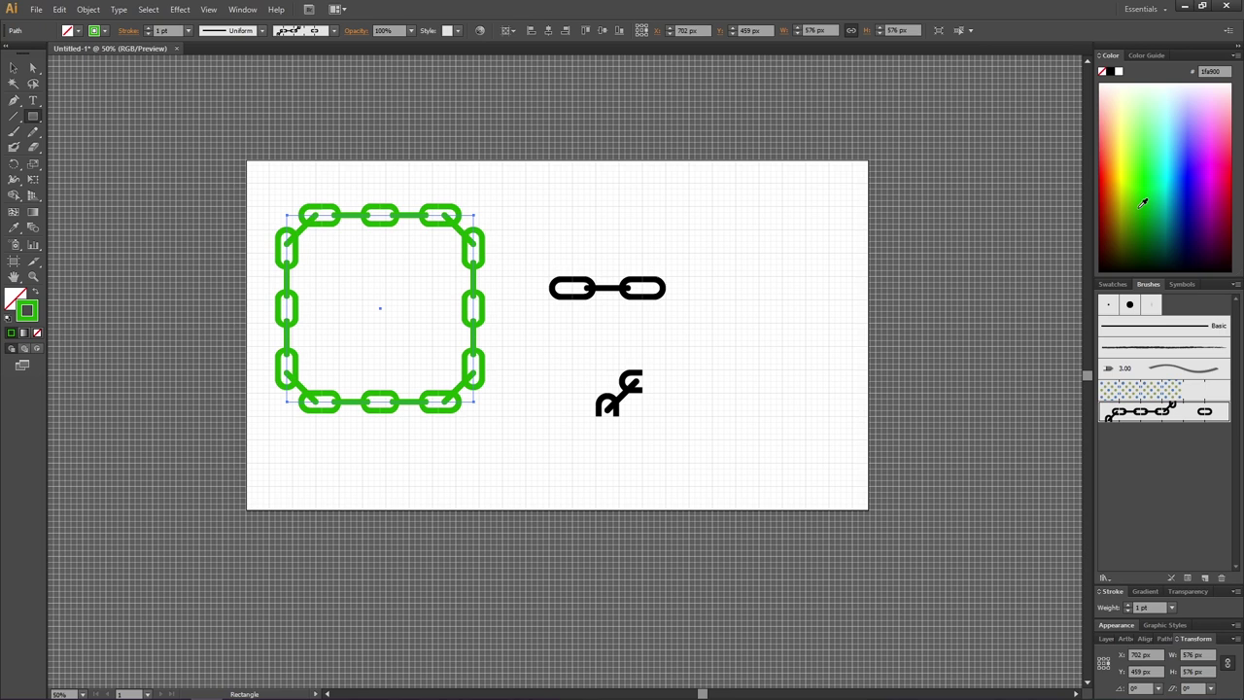